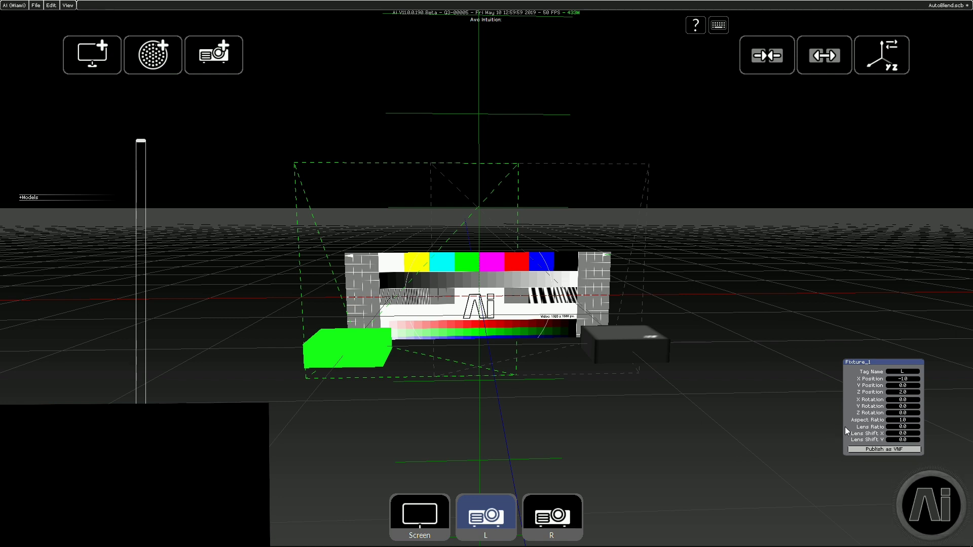
- Navigate through the Ai radial menu to the Output mapping page and show AutoBlend_2 for output 2
left_click(943, 506)
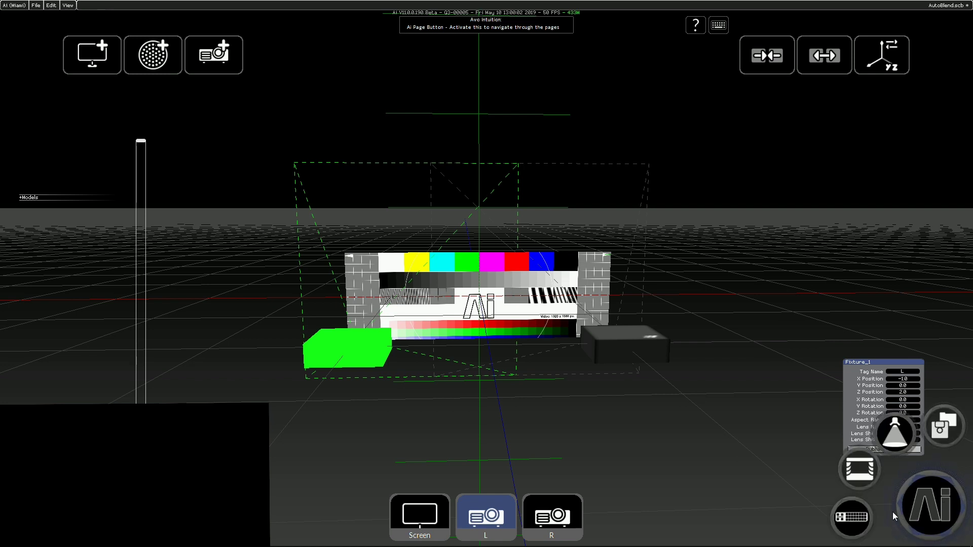
left_click(851, 517)
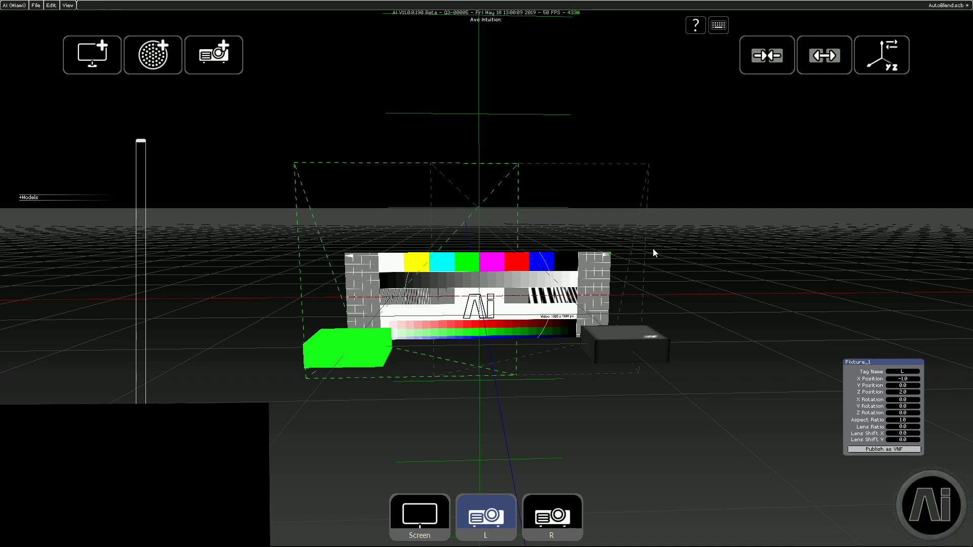
left_click(932, 506)
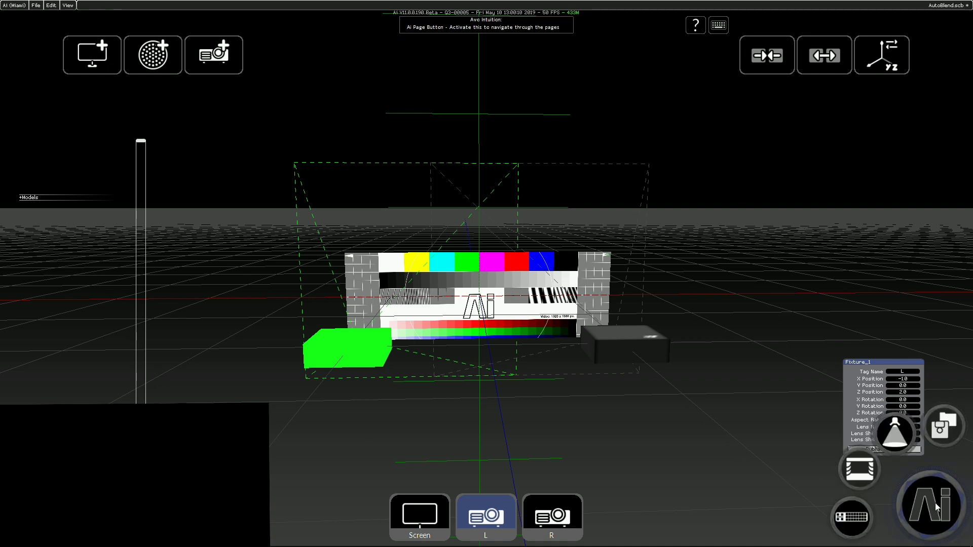
left_click(860, 525)
left_click(803, 474)
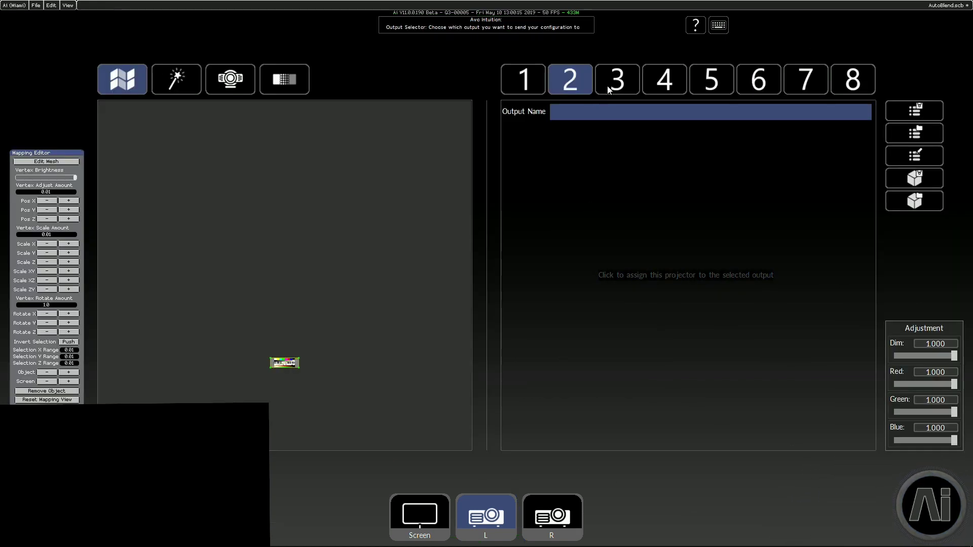
left_click(228, 82)
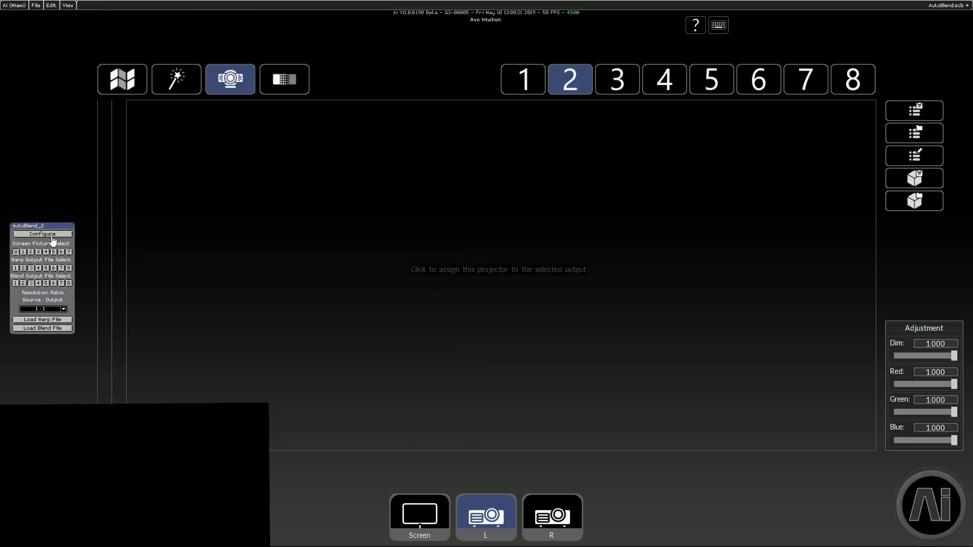
- Start a single-client manual calibration using displays D2 and D3
left_click(53, 236)
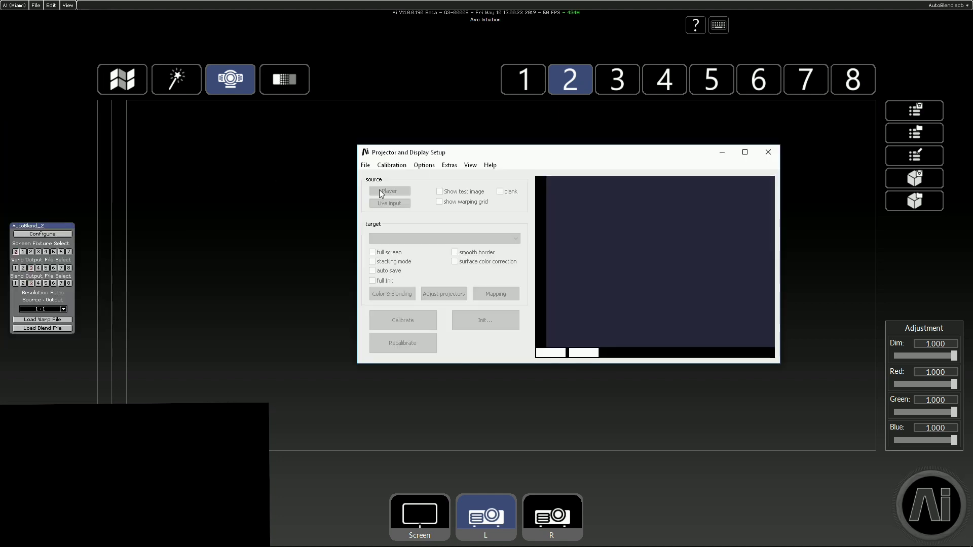
left_click(410, 321)
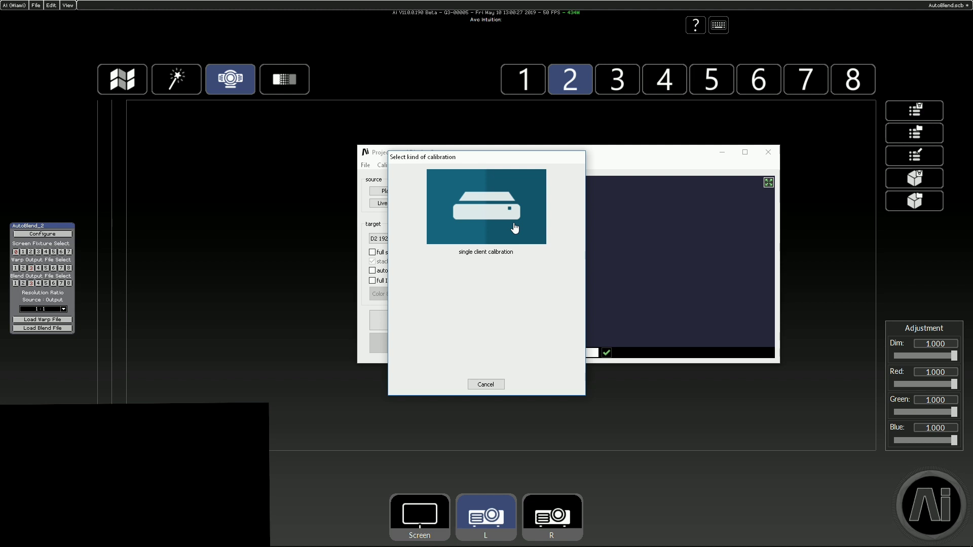
left_click(515, 228)
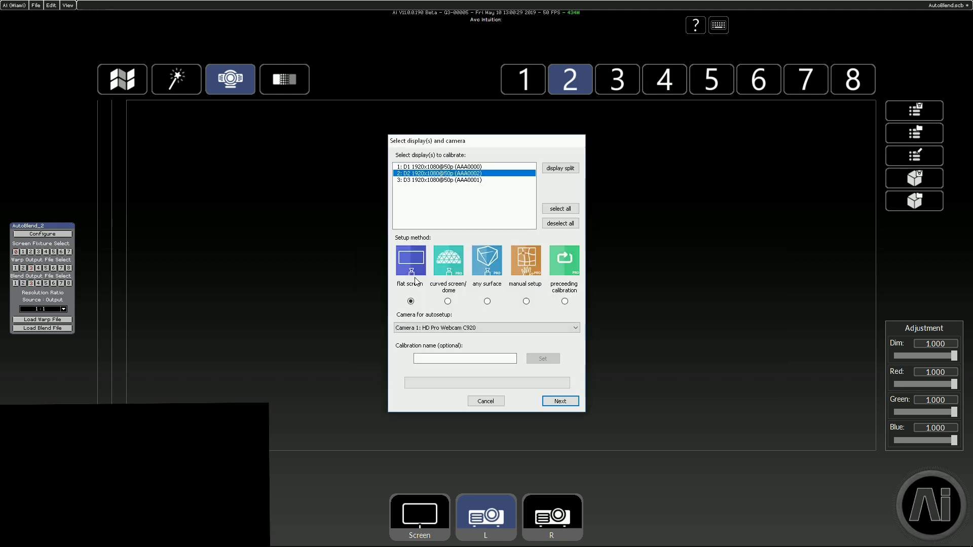
left_click(517, 272)
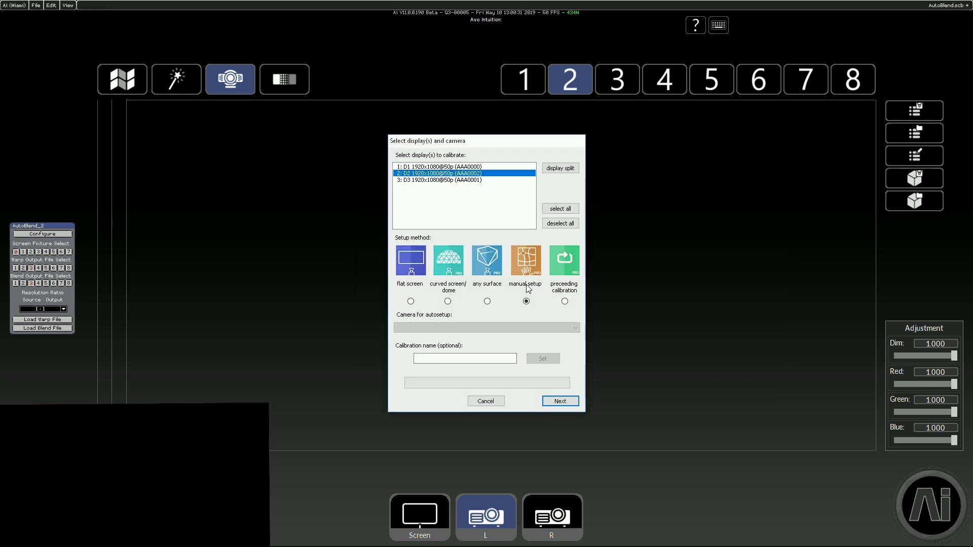
left_click(456, 180)
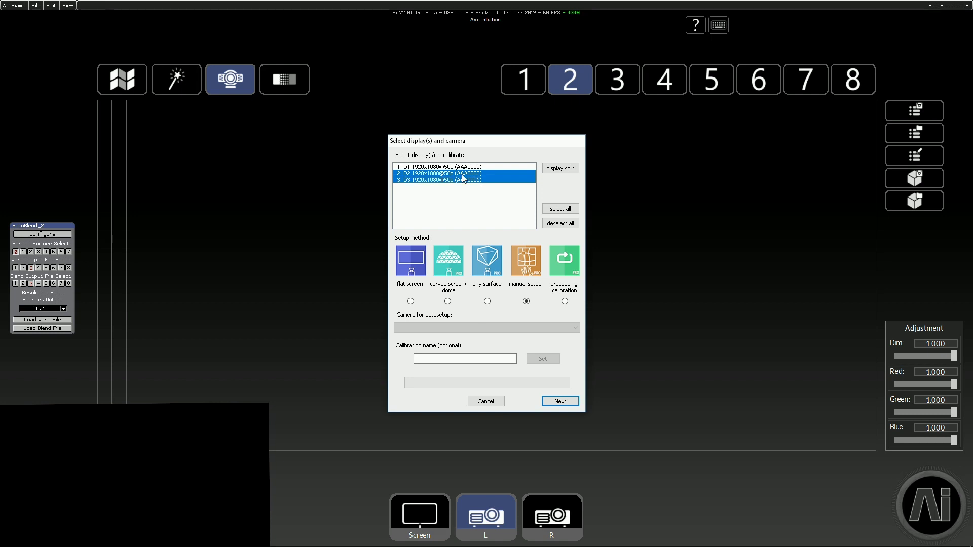
left_click(567, 402)
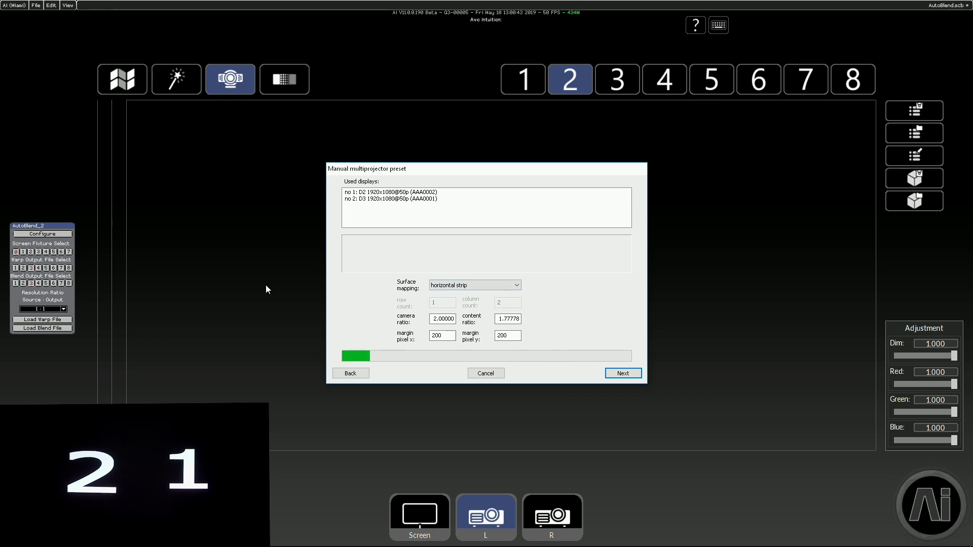
- Accept the horizontal strip preset and select D2 for manual multiprojector adjustment
left_click(625, 376)
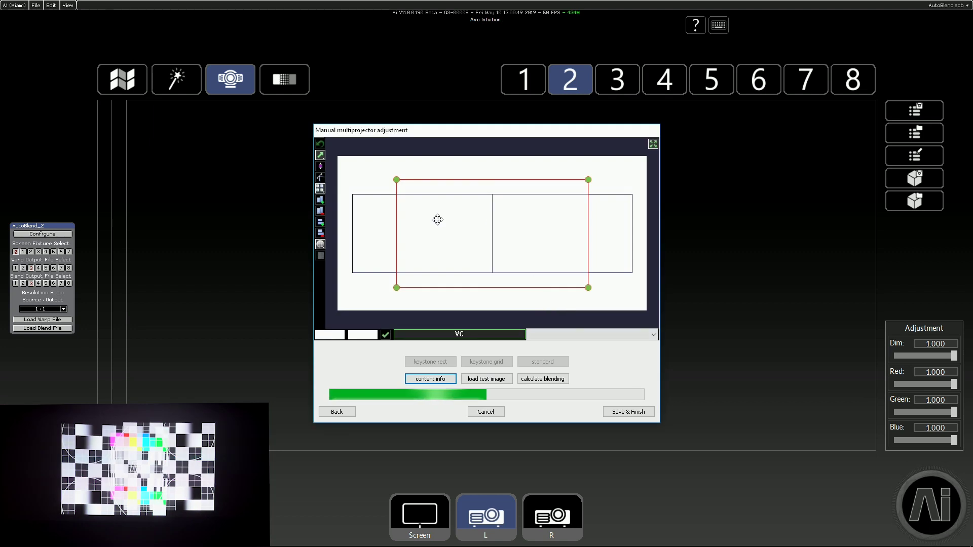
left_click(447, 337)
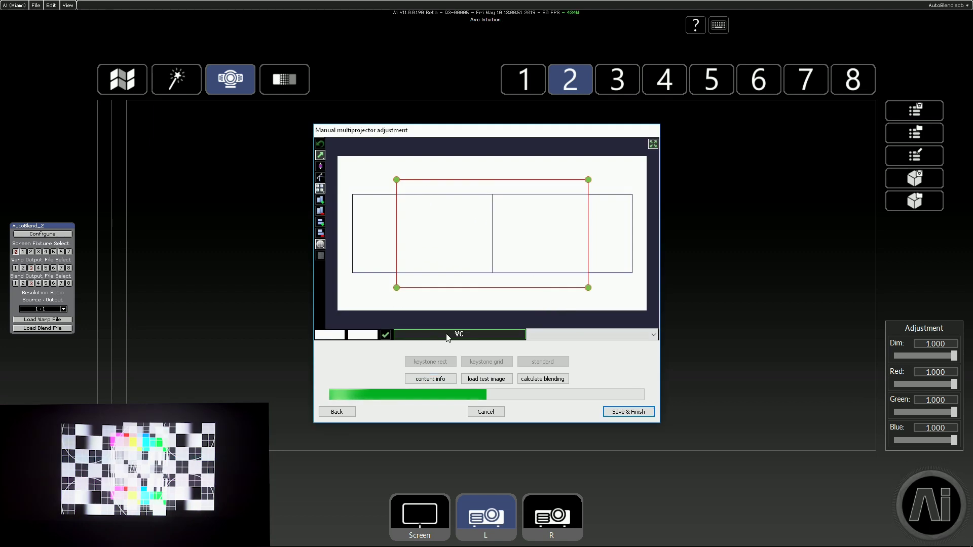
left_click(547, 336)
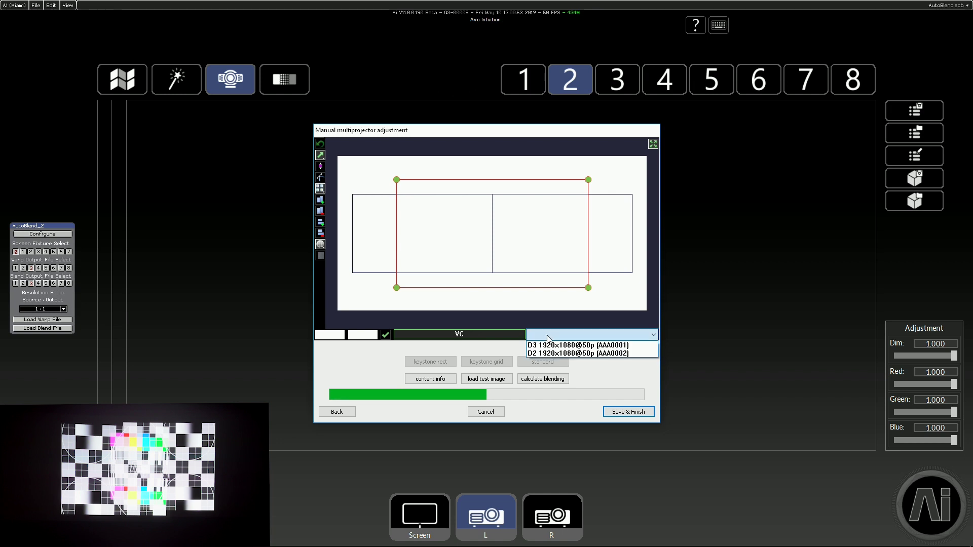
left_click(578, 345)
left_click(568, 335)
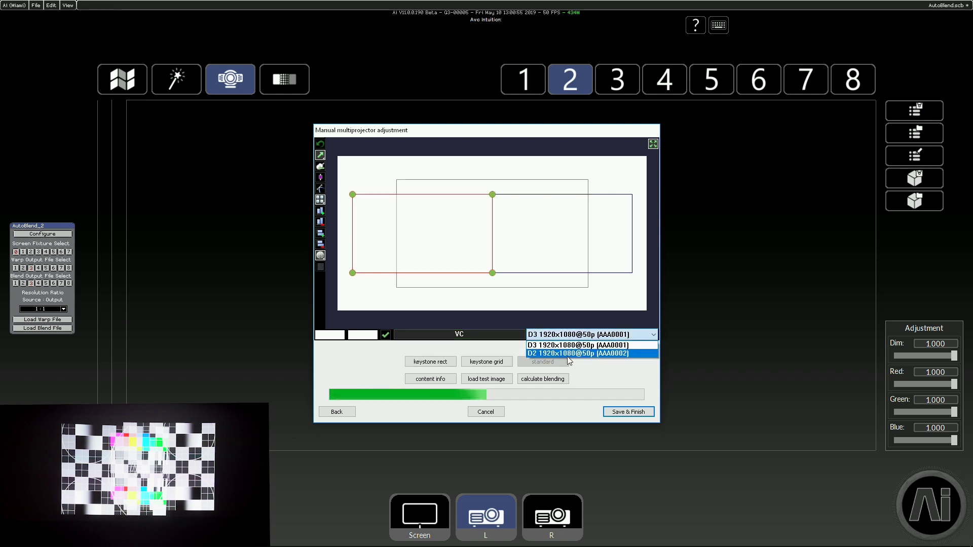
left_click(575, 354)
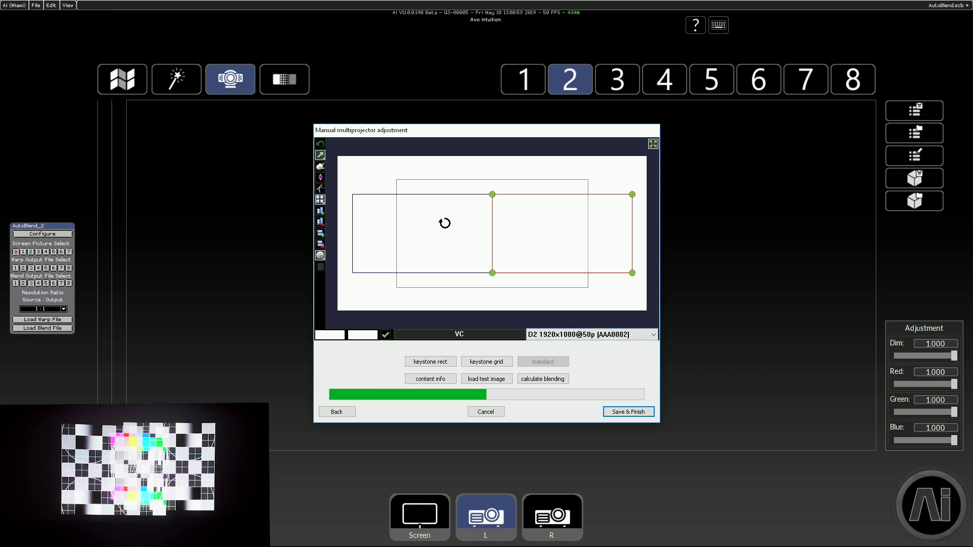
- Move D2's outline left to overlap the left projector, then switch to D3
key("Left")
left_click_drag(545, 219, 526, 218)
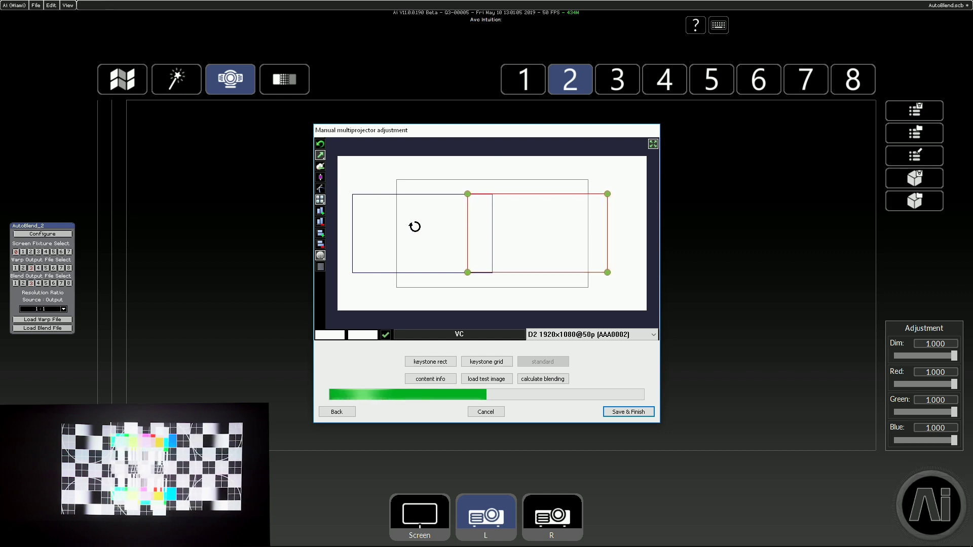
left_click(545, 335)
left_click(545, 347)
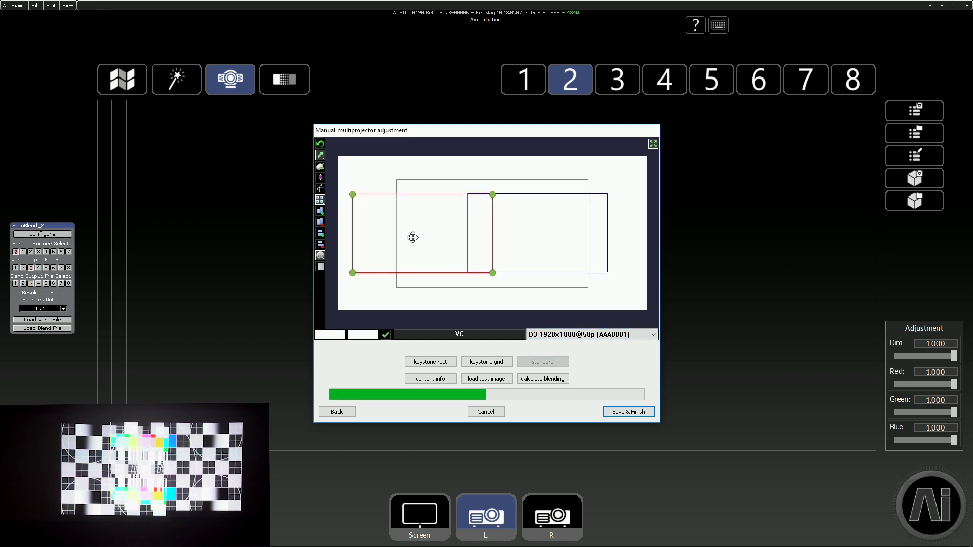
- Move D3's outline right into the overlap and set its top-right corner to 59.213, 26.594
left_click_drag(411, 233, 414, 237)
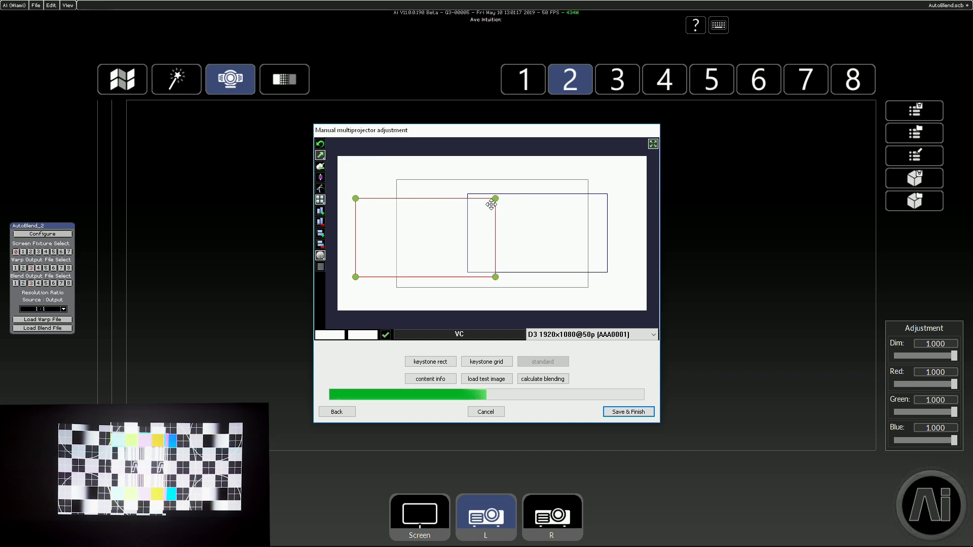
left_click(495, 200)
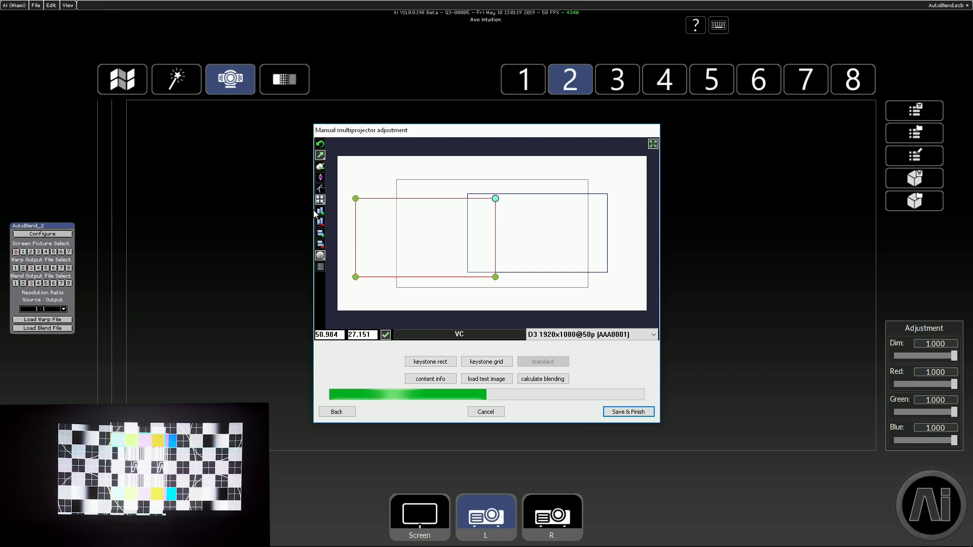
key("Up")
key("Up")
key("Up")
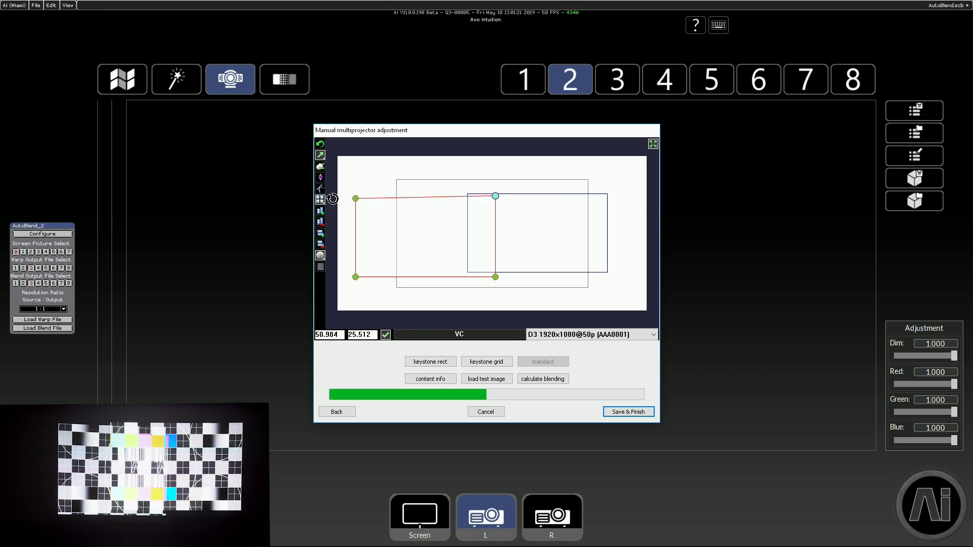
key("Down")
key("Down")
key("Down")
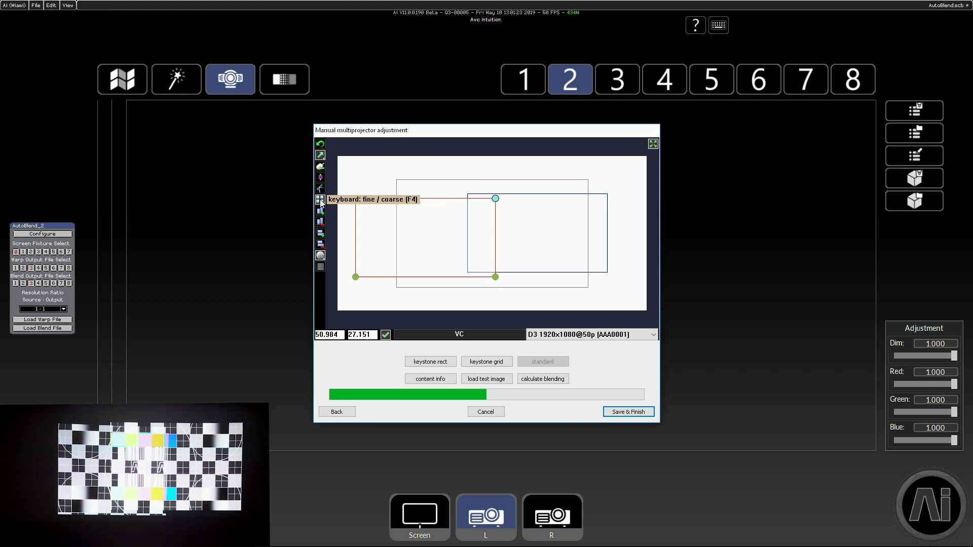
left_click(320, 199)
key("Up")
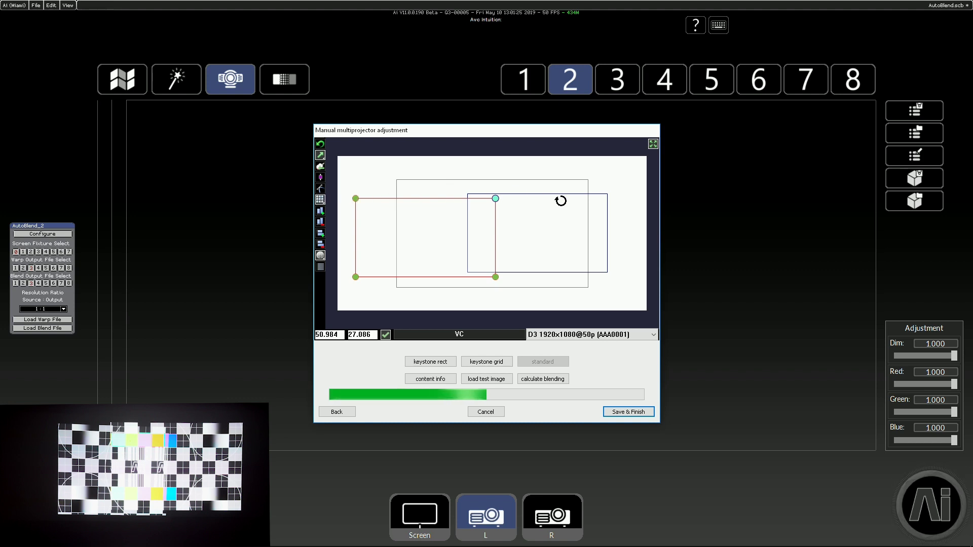
key("Up")
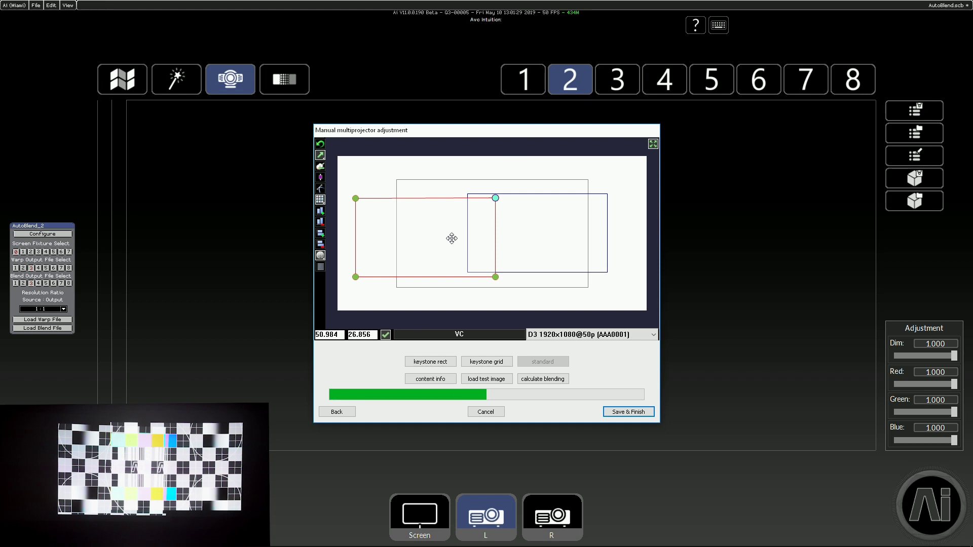
left_click_drag(451, 238, 476, 238)
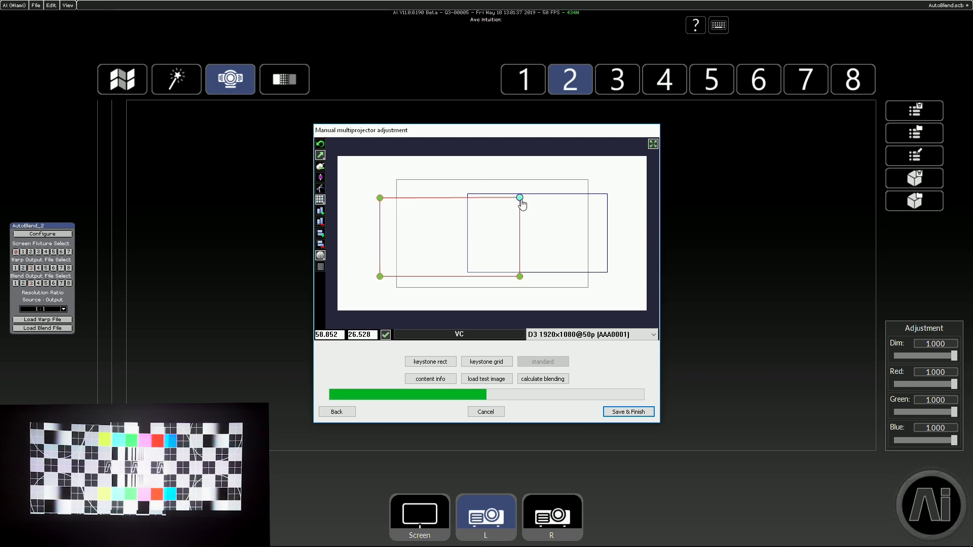
left_click_drag(521, 202, 525, 192)
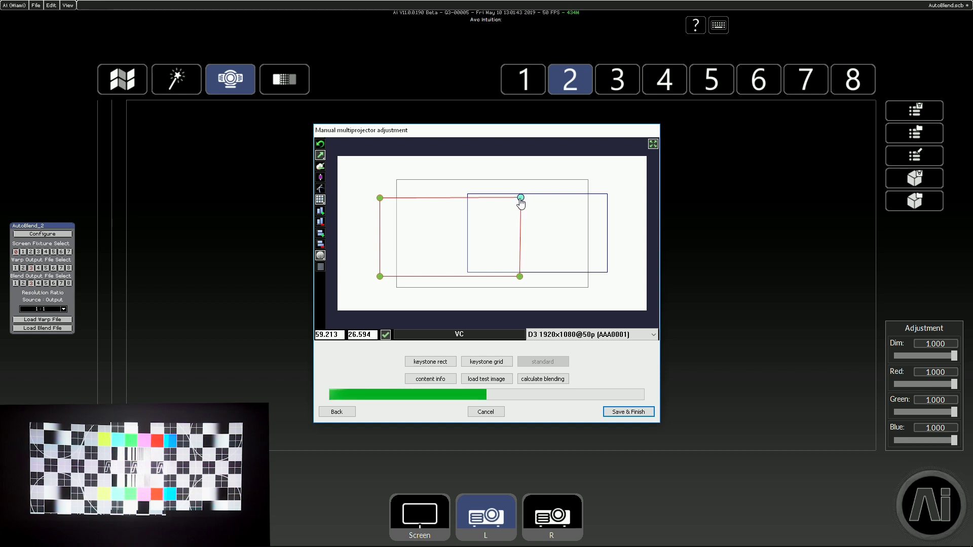
- Lower D3's bottom-right corner slightly with small drags and a fine nudge
left_click(520, 277)
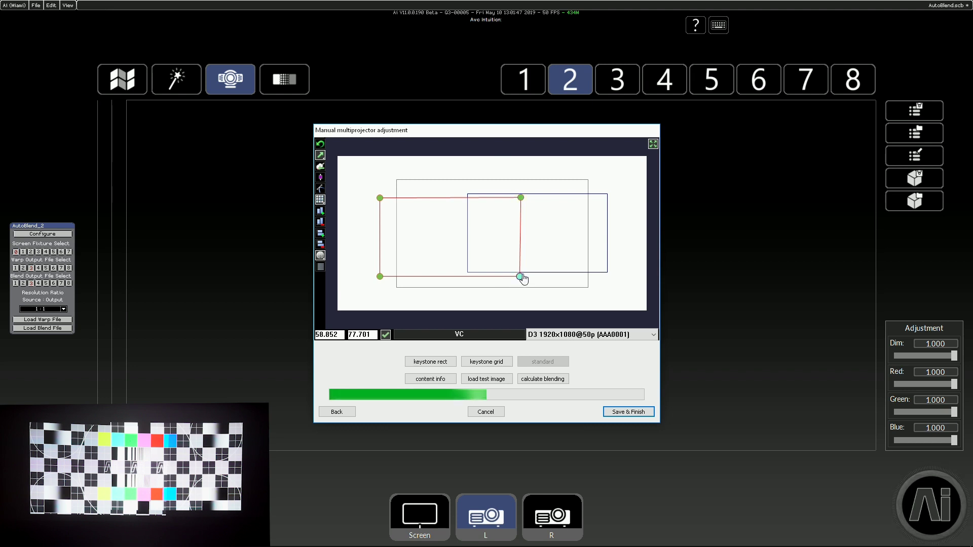
left_click_drag(522, 278, 523, 279)
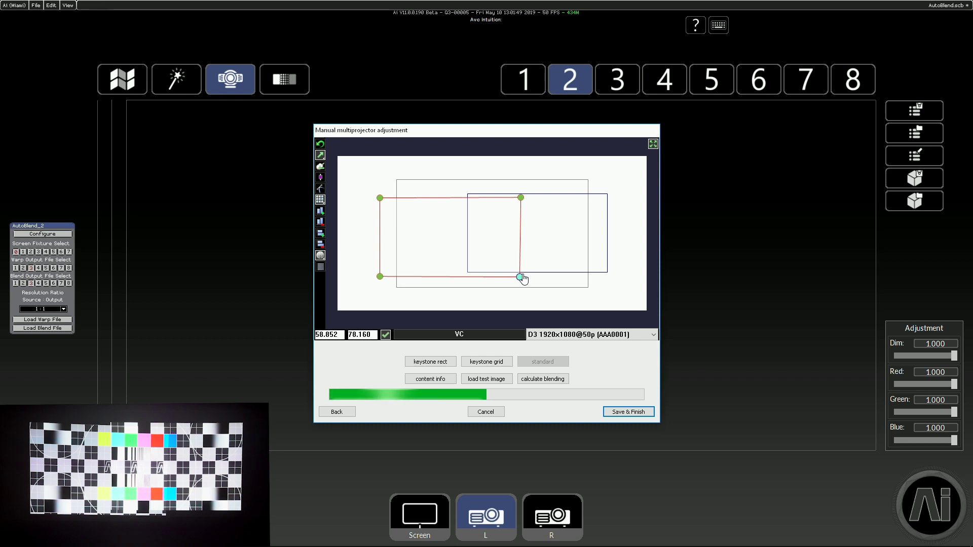
left_click_drag(524, 279, 523, 279)
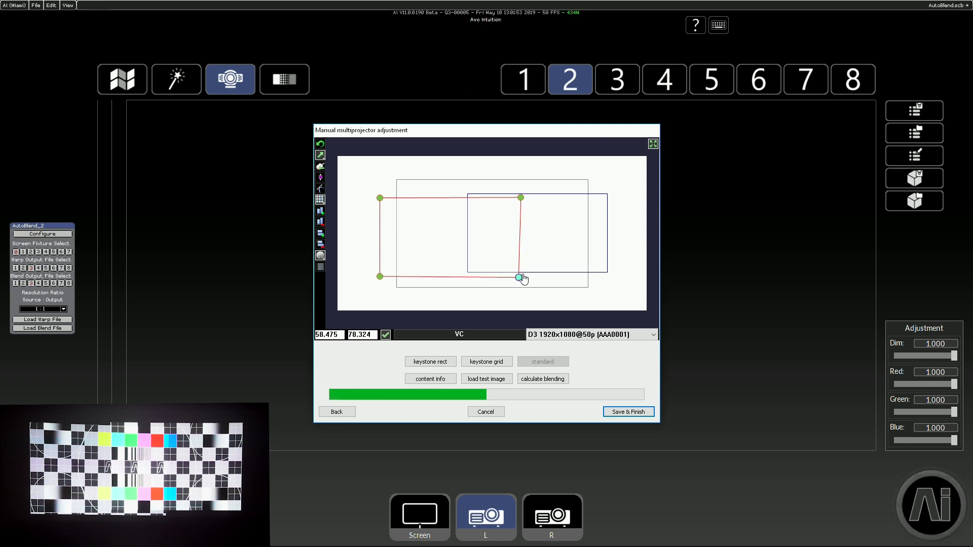
key("Down")
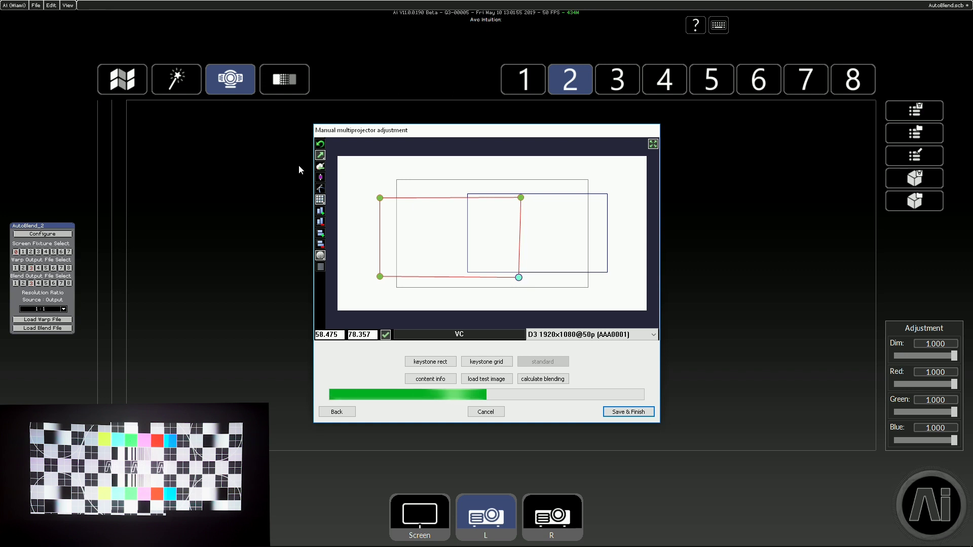
- Fine-tune the position of D3's top-left corner with small drags and arrow nudges
left_click_drag(380, 200, 383, 204)
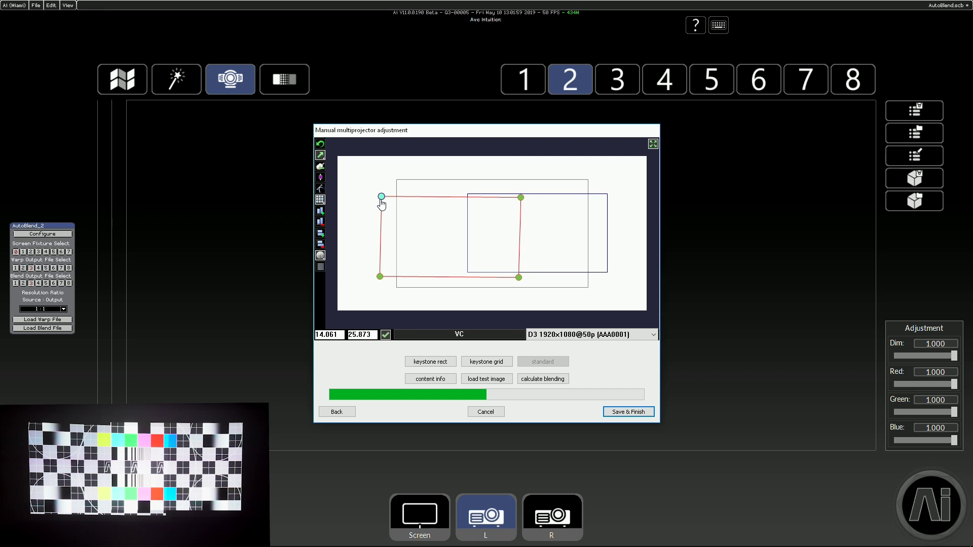
key("Up")
key("Right")
key("Right")
key("Right")
key("Right")
key("Right")
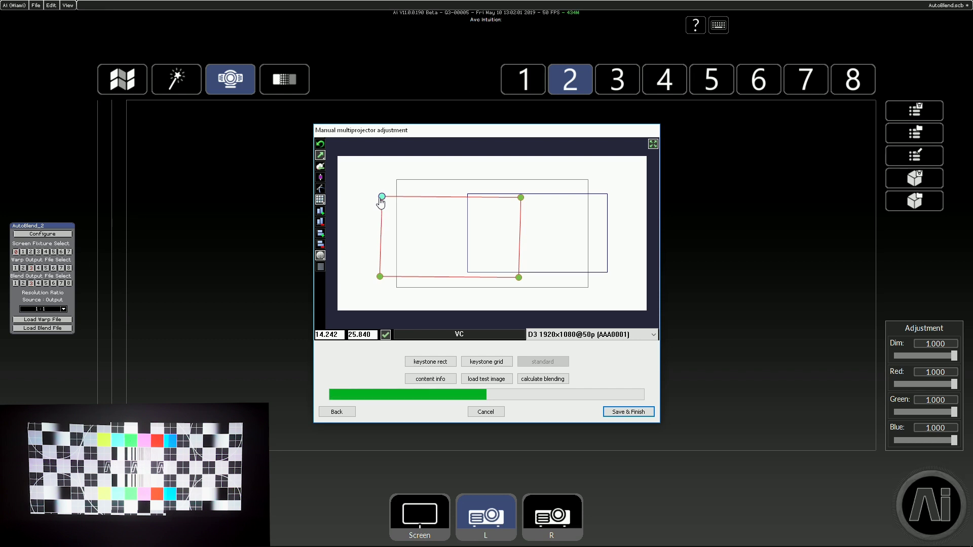
left_click_drag(382, 203, 380, 202)
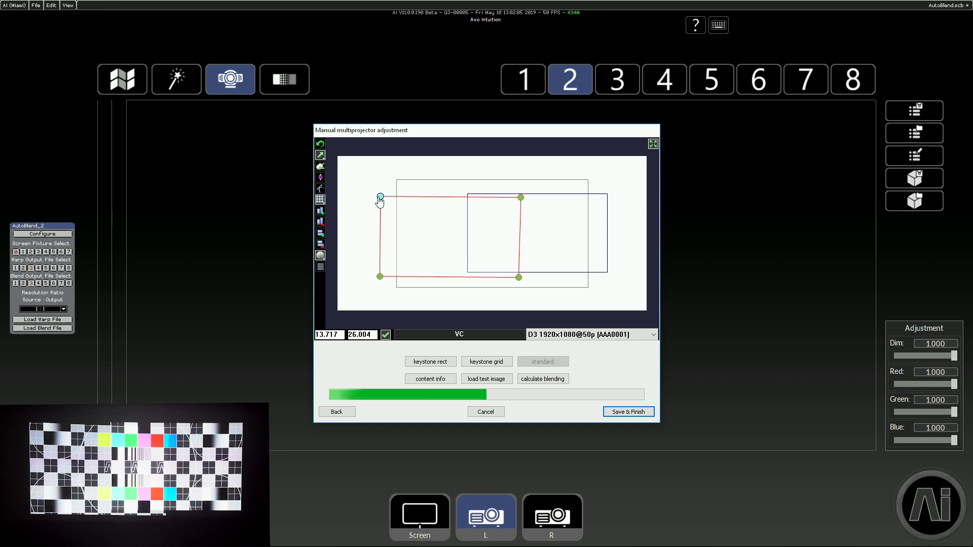
key("Up")
key("Up")
key("Up")
key("Up")
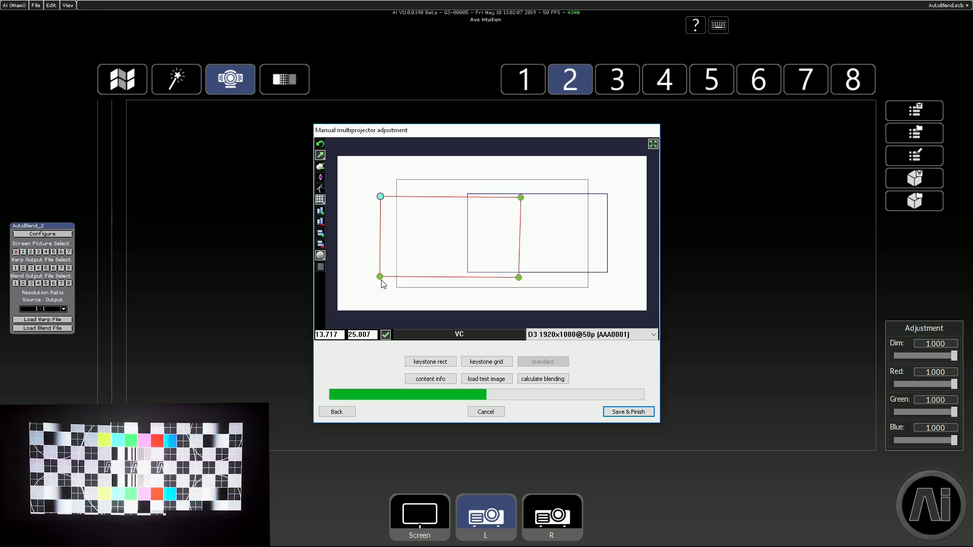
- Nudge D3's bottom-left corner into place at 14.848, 78.095
left_click(380, 276)
key("Down")
key("Down")
key("Down")
key("Down")
key("Down")
key("Down")
key("Down")
key("Down")
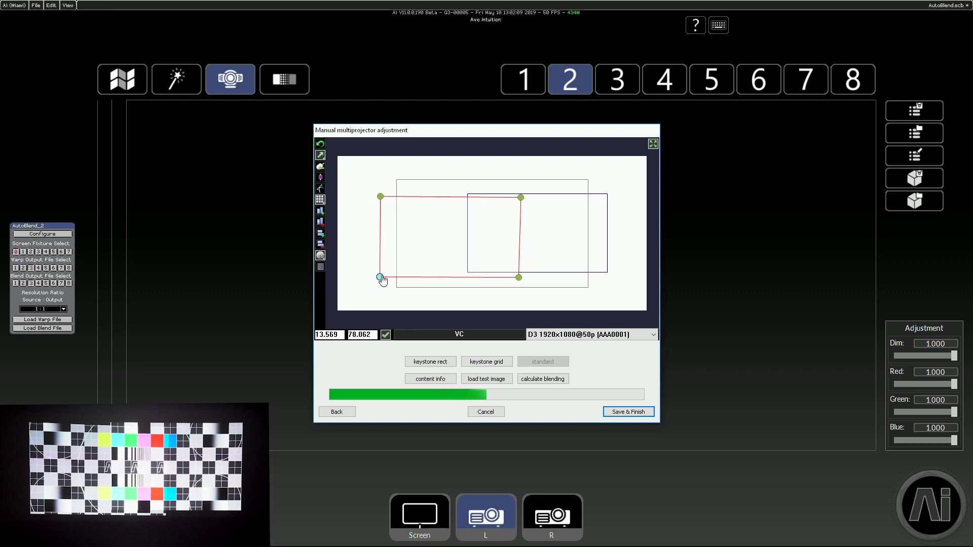
key("Down")
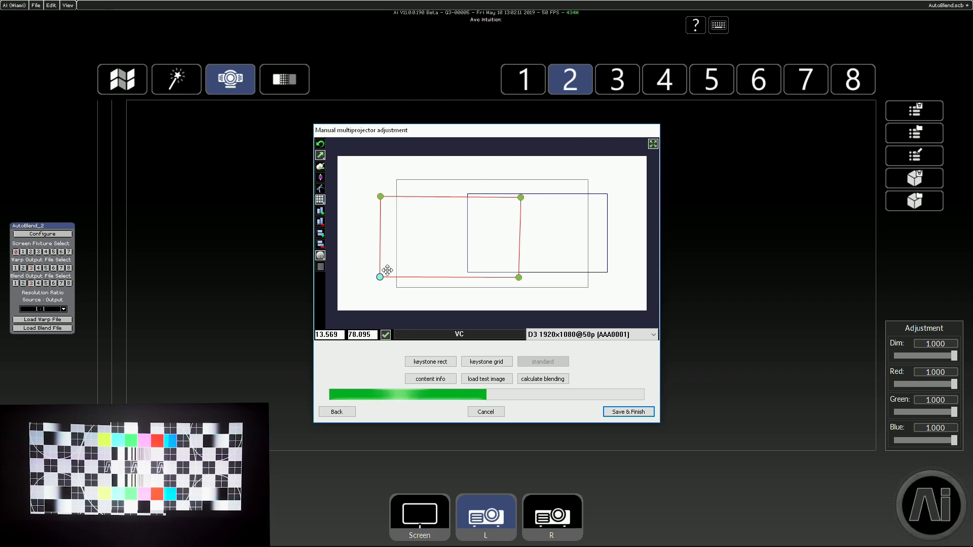
key("Right")
key("Right")
key("Right")
key("Right")
key("Right")
key("Right")
key("Right")
key("Left")
key("Left")
key("Left")
key("Left")
key("Left")
key("Left")
key("Left")
key("Left")
key("Left")
key("Left")
key("Left")
key("Left")
key("Left")
key("Left")
key("Left")
key("Left")
key("Left")
key("Left")
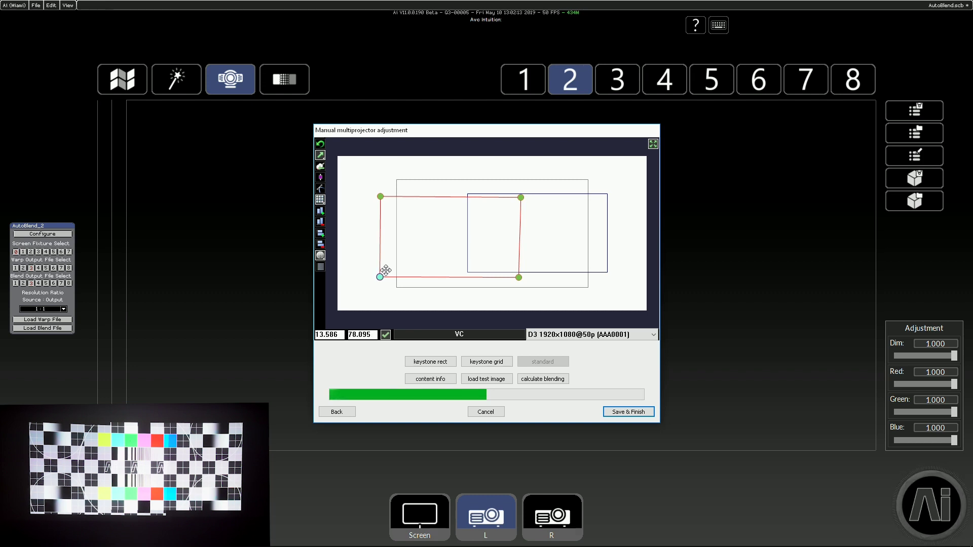
key("Right")
key("Right")
key("Right")
key("Right")
key("Right")
key("Right")
key("Right")
key("Right")
key("Right")
key("Right")
key("Right")
key("Right")
key("Right")
key("Right")
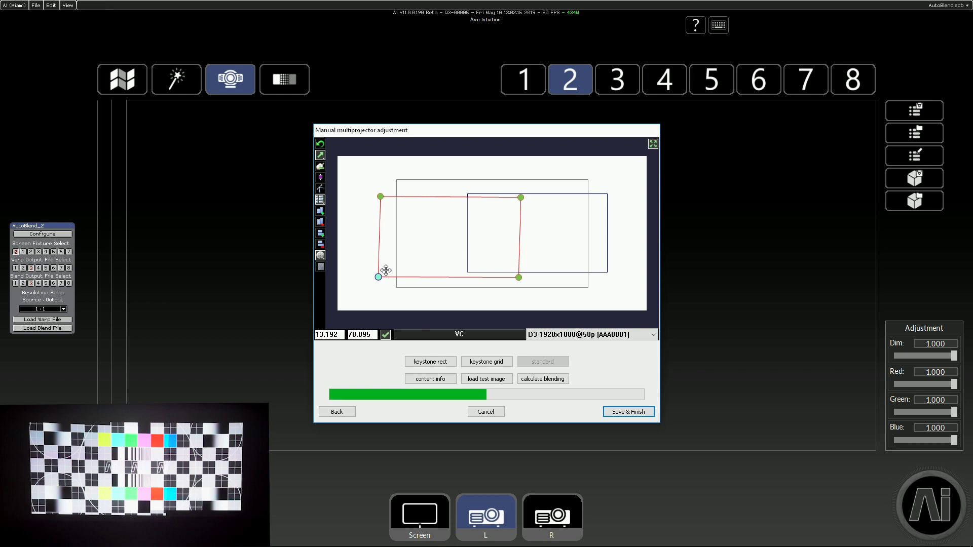
key("Right")
key("Right")
key("Right")
key("Right")
key("Right")
key("Right")
key("Right")
key("Right")
key("Right")
key("Right")
key("Right")
key("Right")
key("Right")
key("Right")
key("Right")
key("Right")
key("Right")
key("Right")
key("Right")
key("Right")
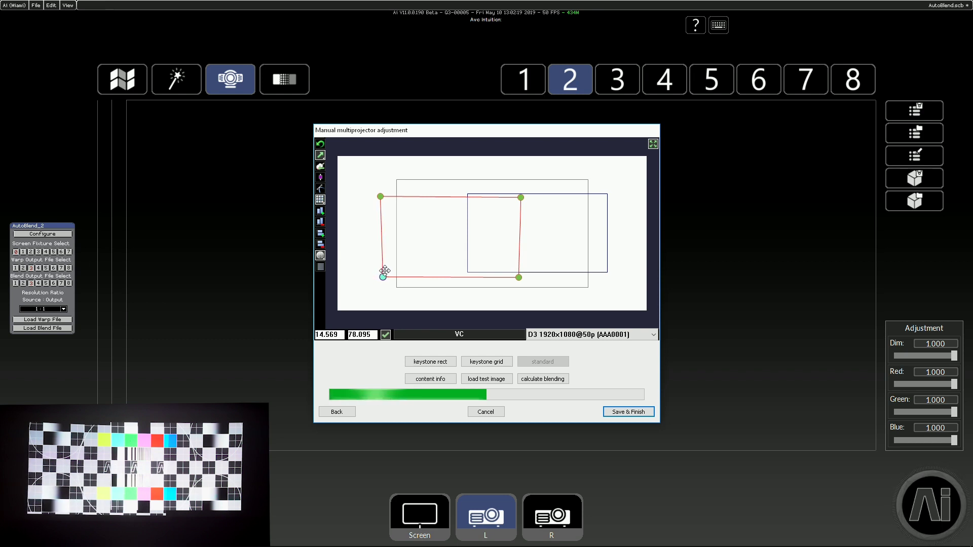
key("Right")
key("Right")
key("Right")
key("Right")
key("Right")
key("Right")
key("Right")
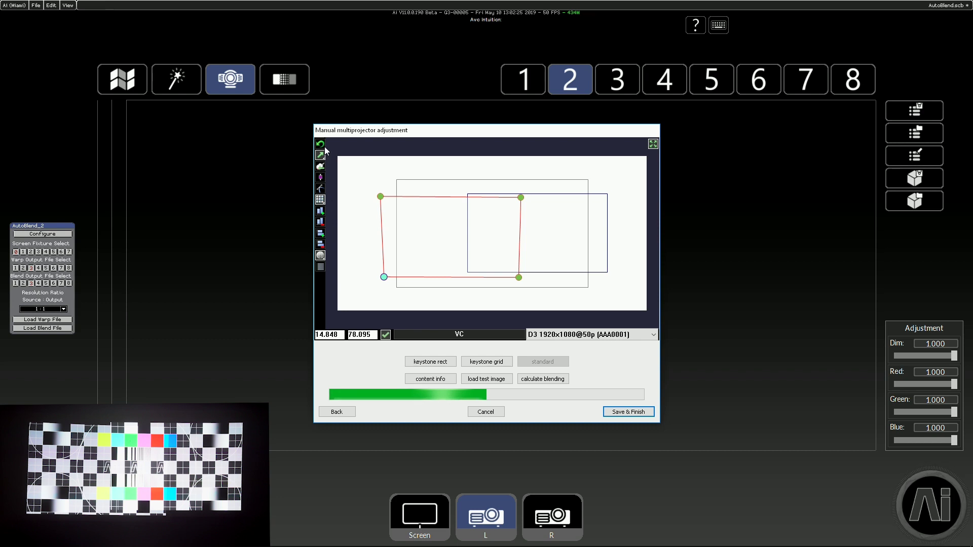
- Switch adjustment to D2 1920x1080@50p and nudge its bottom-left corner up and right
left_click(609, 335)
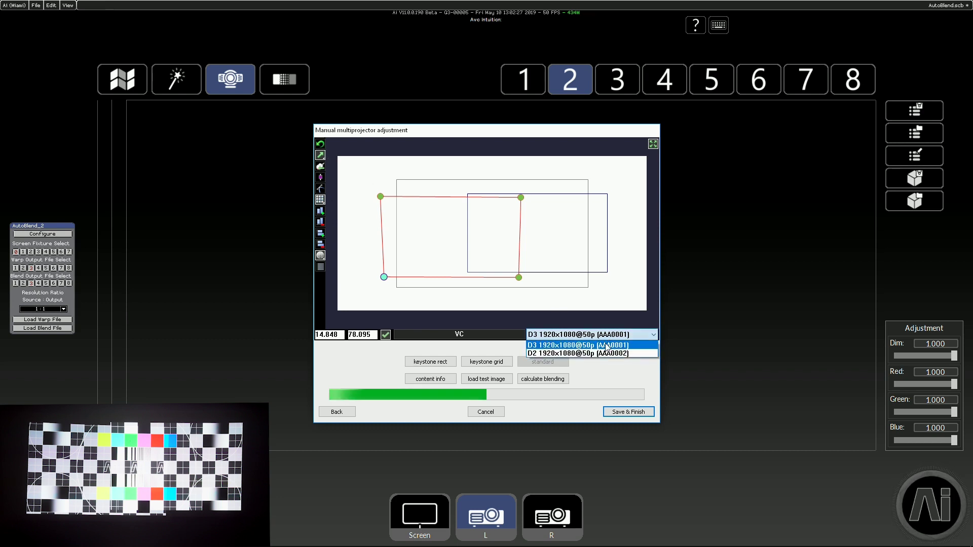
left_click(604, 353)
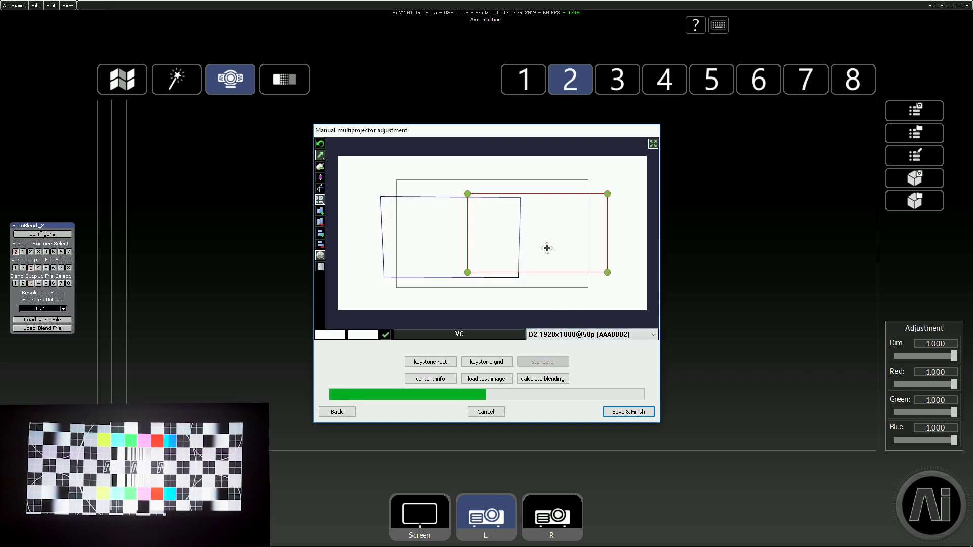
left_click(468, 272)
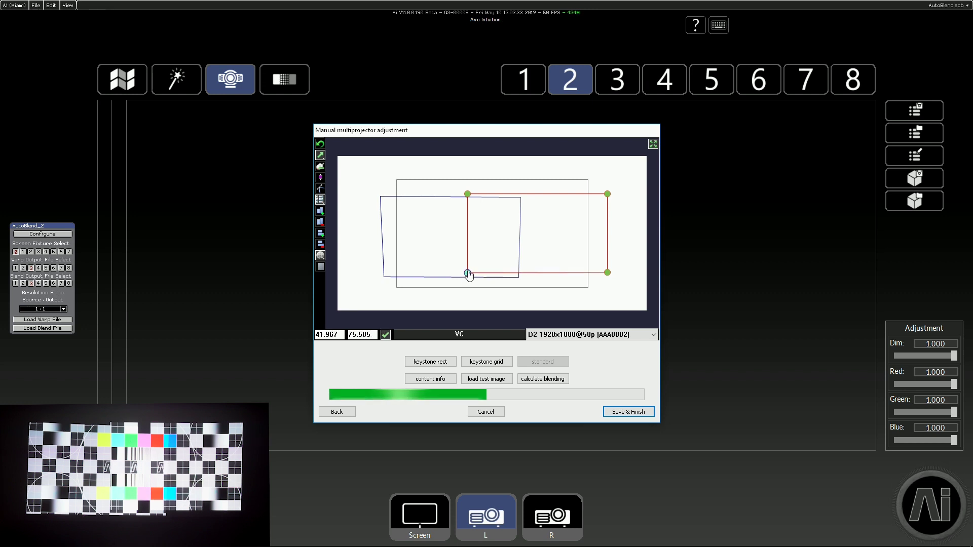
key("Up")
key("Up")
key("Up")
key("Up")
key("Up")
key("Right")
key("Right")
key("Right")
key("Right")
key("Right")
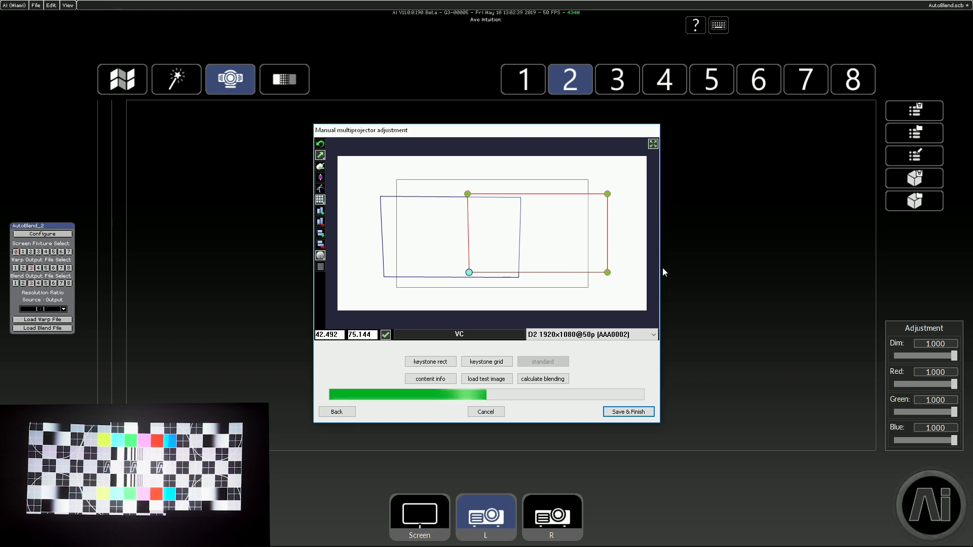
- Set D2's bottom-right corner to 88.037, 74.980 and pull its top-right corner left
left_click(608, 273)
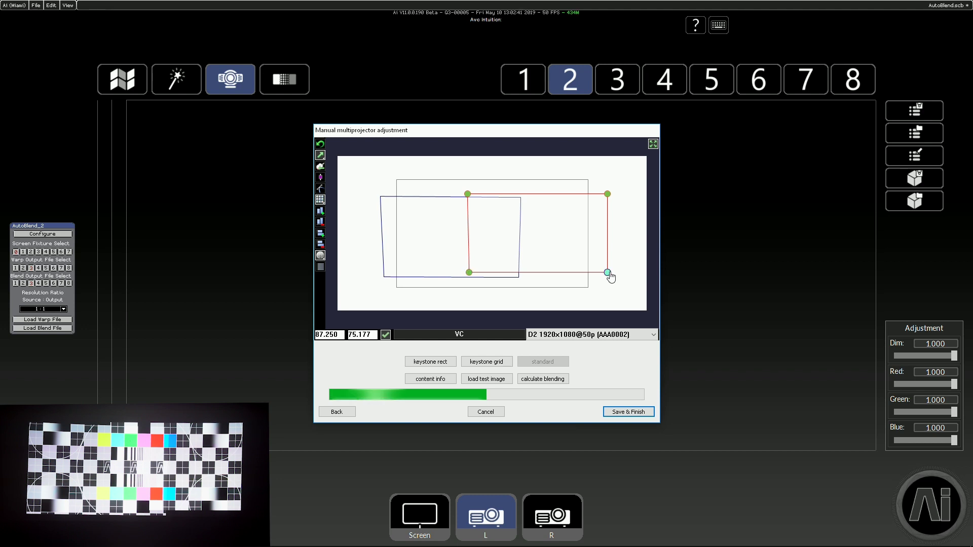
key("Up")
key("Up")
key("Up")
key("Up")
key("Up")
key("Up")
key("Up")
key("Up")
key("Up")
key("Up")
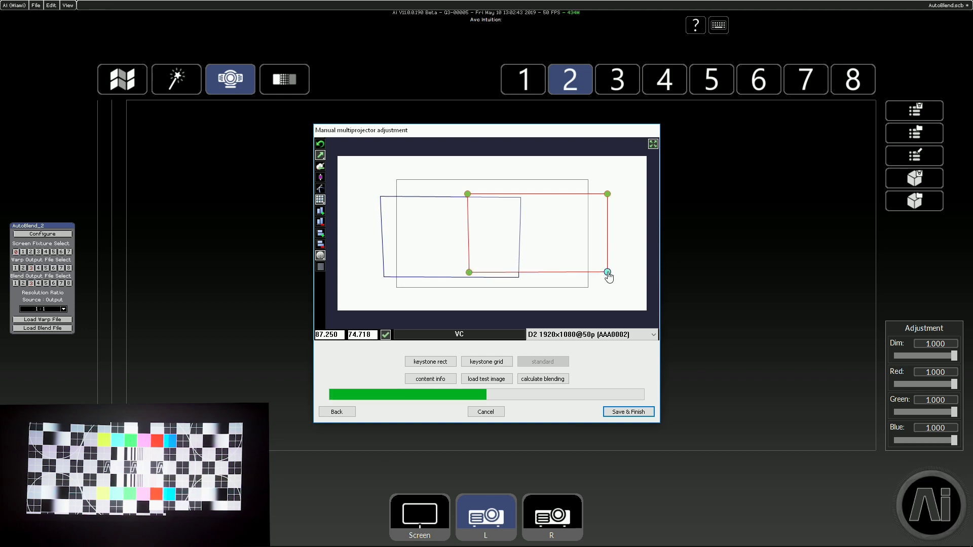
key("Down")
key("Down")
key("Down")
key("Down")
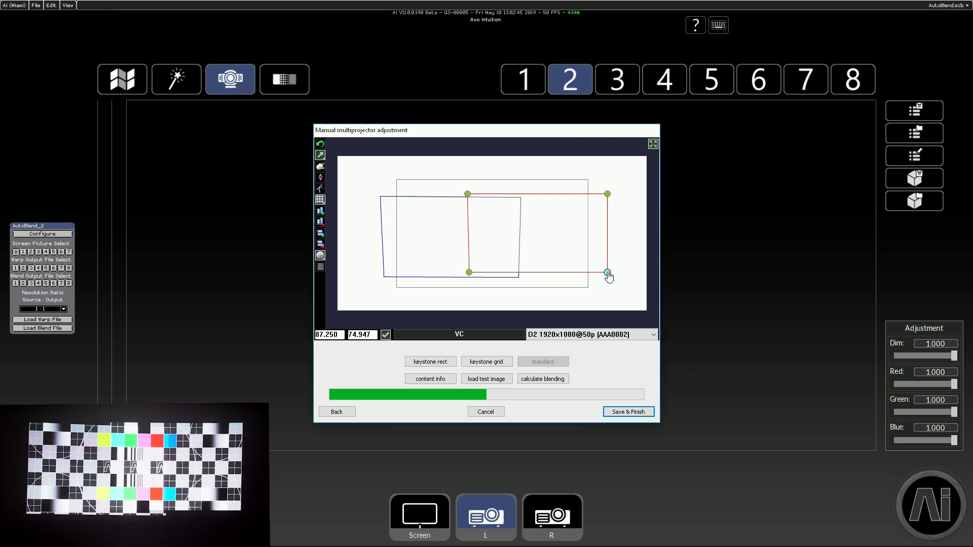
left_click_drag(608, 272, 609, 272)
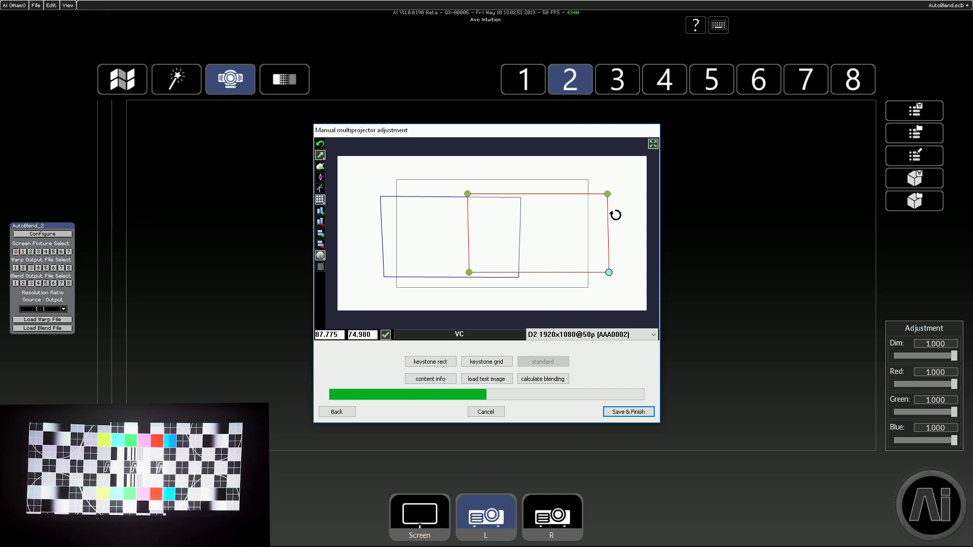
left_click(608, 195)
left_click_drag(611, 199, 594, 249)
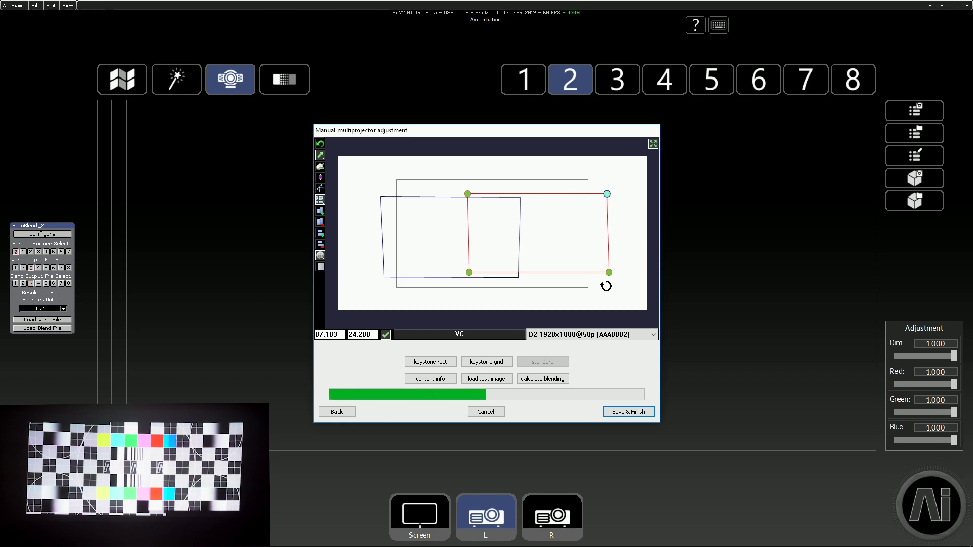
left_click(609, 273)
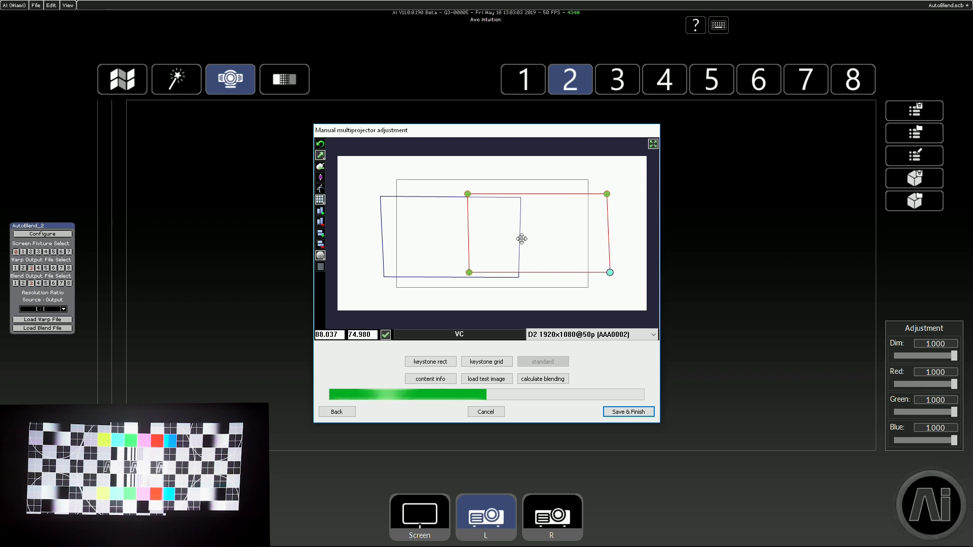
- Shift D2's right edge left via its midpoint gripper; nudge bottom-left corner to 42.492, 75.144
left_click(321, 177)
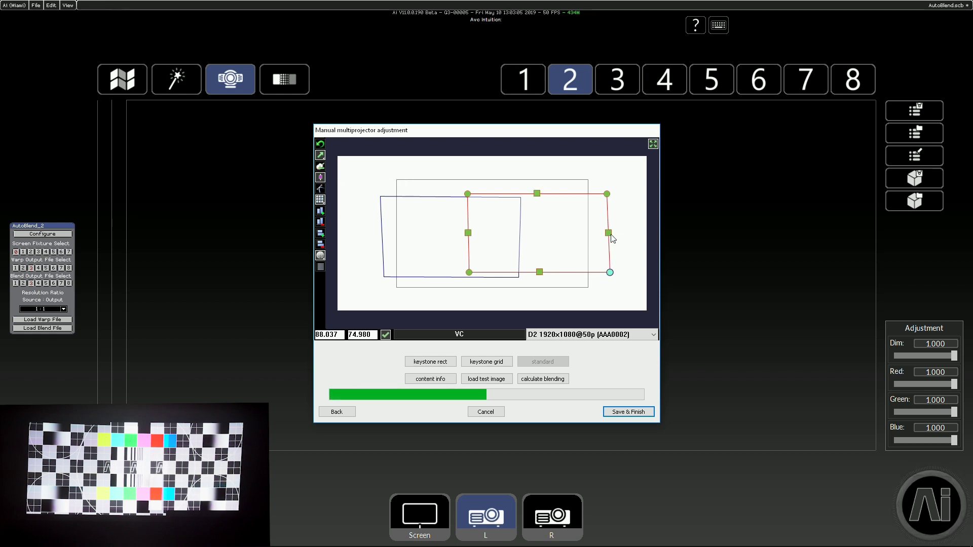
left_click(608, 232)
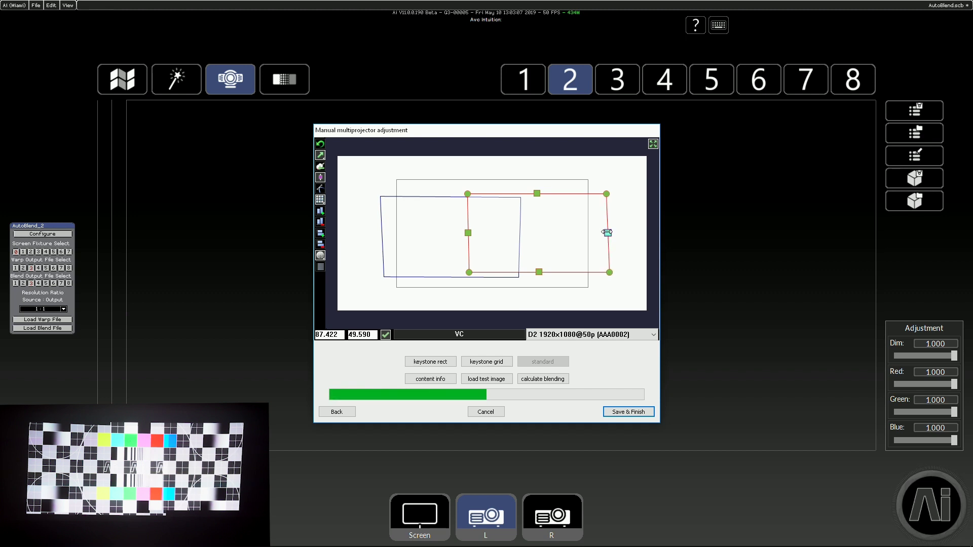
key("Left")
key("Left")
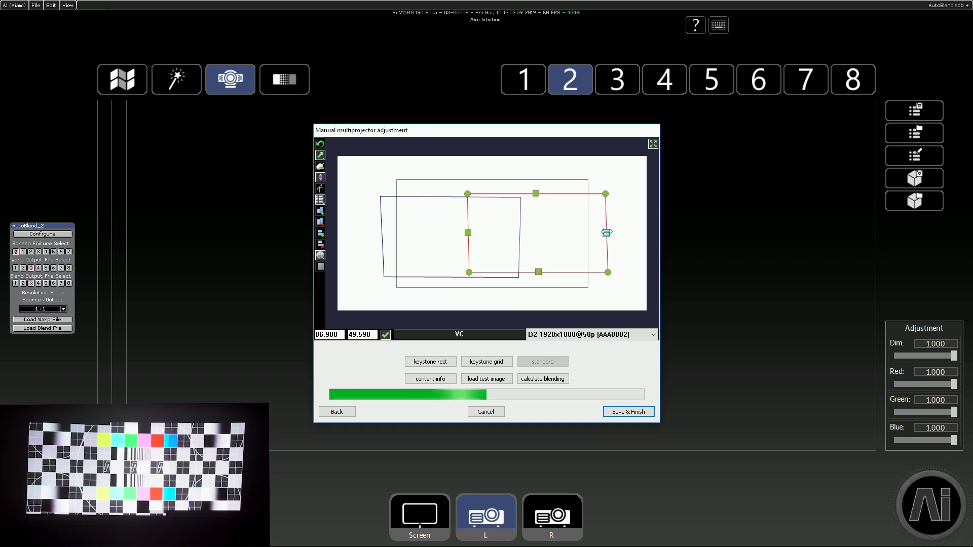
key("Left")
key("Right")
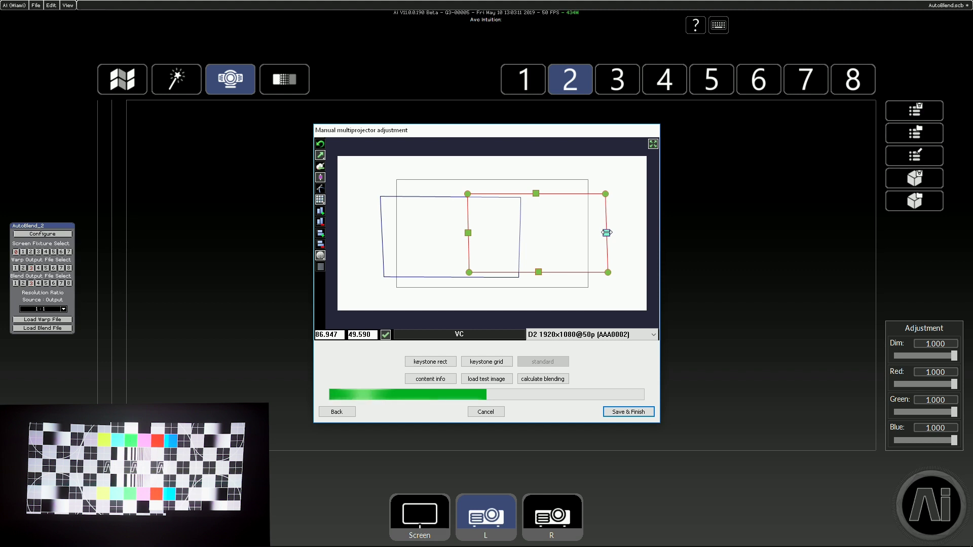
left_click(469, 273)
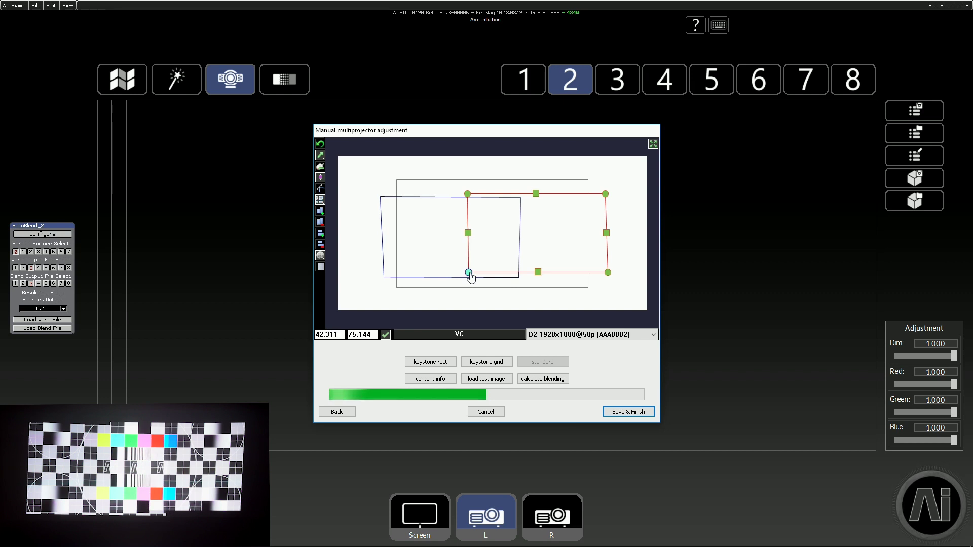
key("Right")
key("Right")
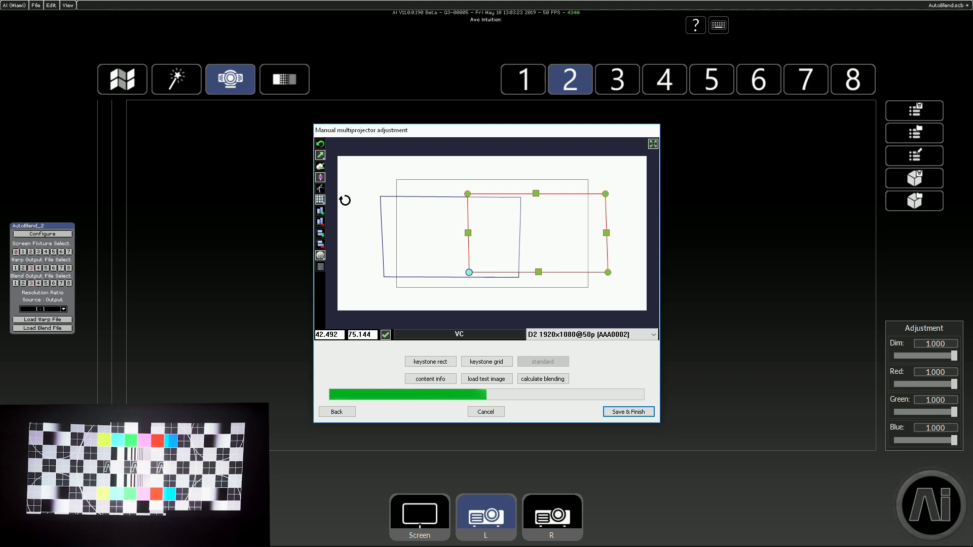
- Add a middle column to D2's grid, set top-left to 41.967, 24.364, and calculate the blend
left_click(320, 212)
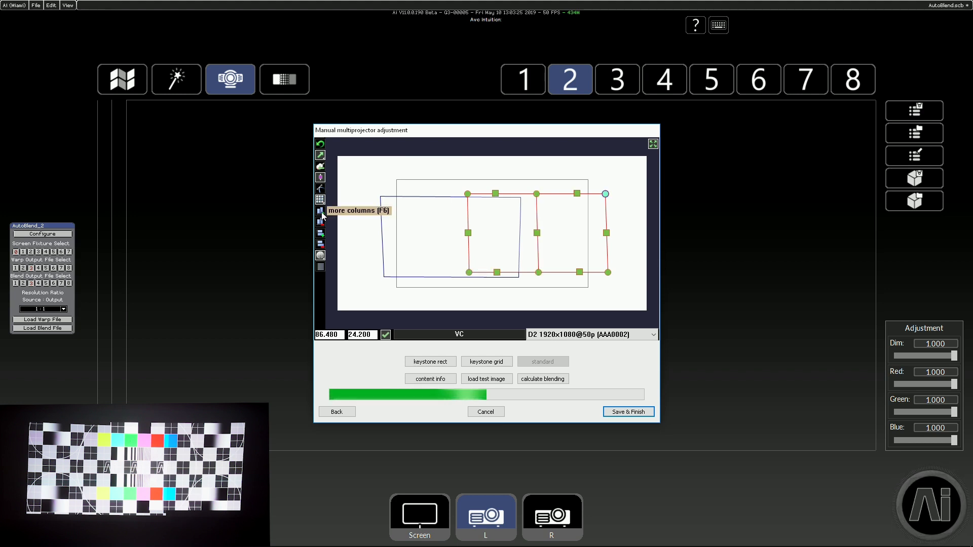
left_click(537, 233)
left_click_drag(537, 233, 536, 233)
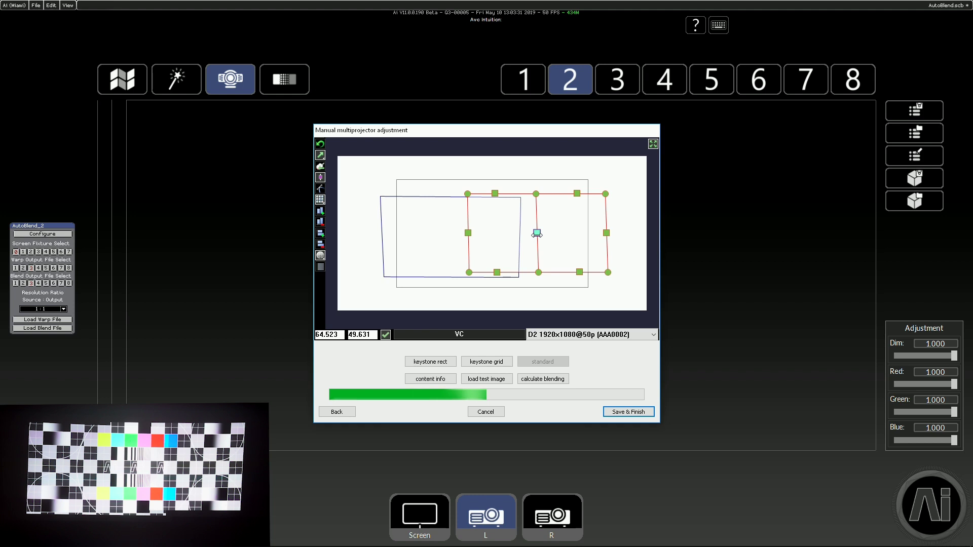
left_click(467, 194)
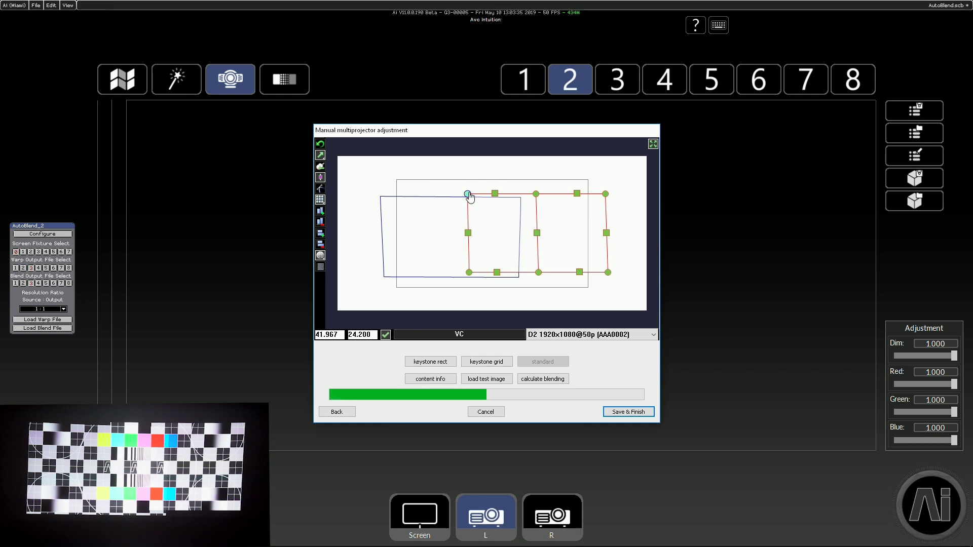
left_click_drag(468, 195, 469, 195)
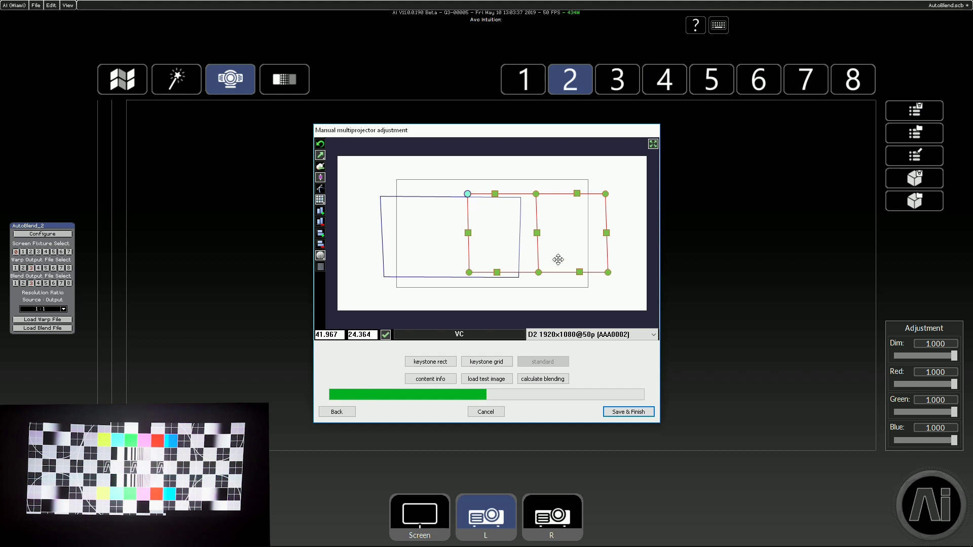
left_click(552, 381)
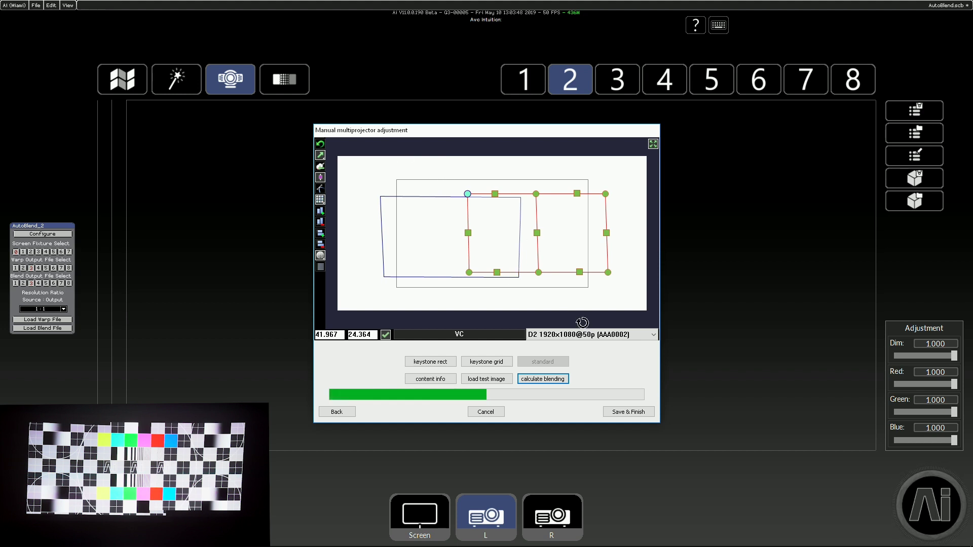
- Fit the four virtual canvas corners inside both projector outlines, top-left at 16.350, 30.504
left_click(495, 334)
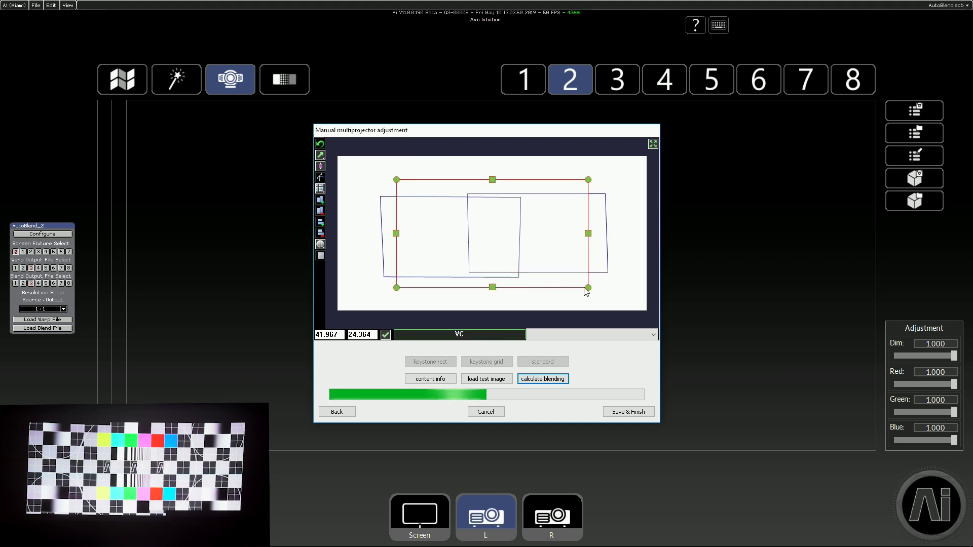
left_click_drag(587, 291, 598, 269)
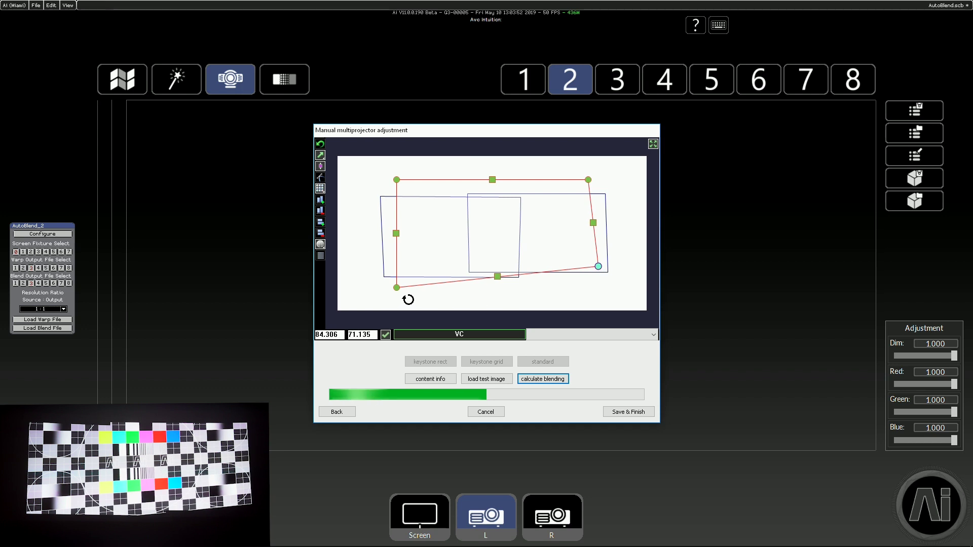
left_click_drag(398, 293, 389, 274)
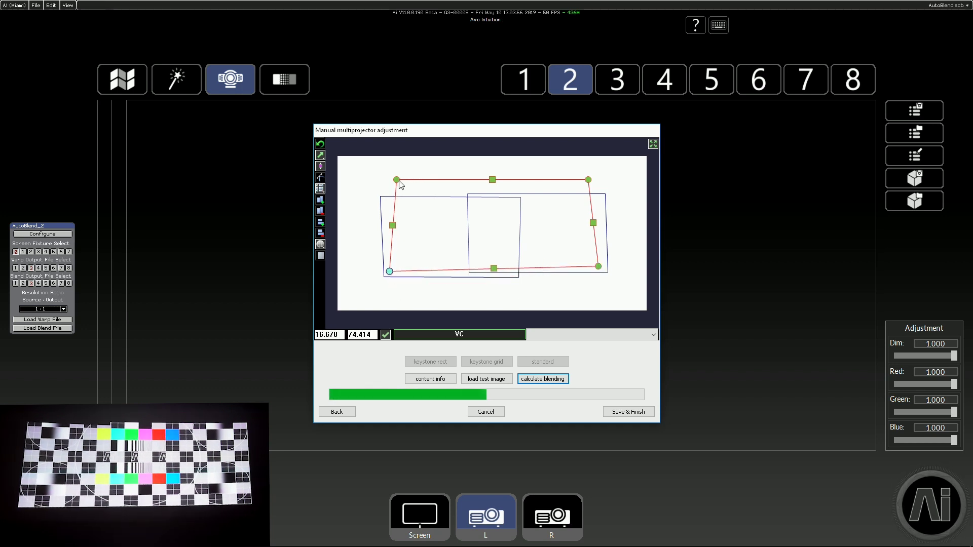
left_click_drag(400, 182, 389, 204)
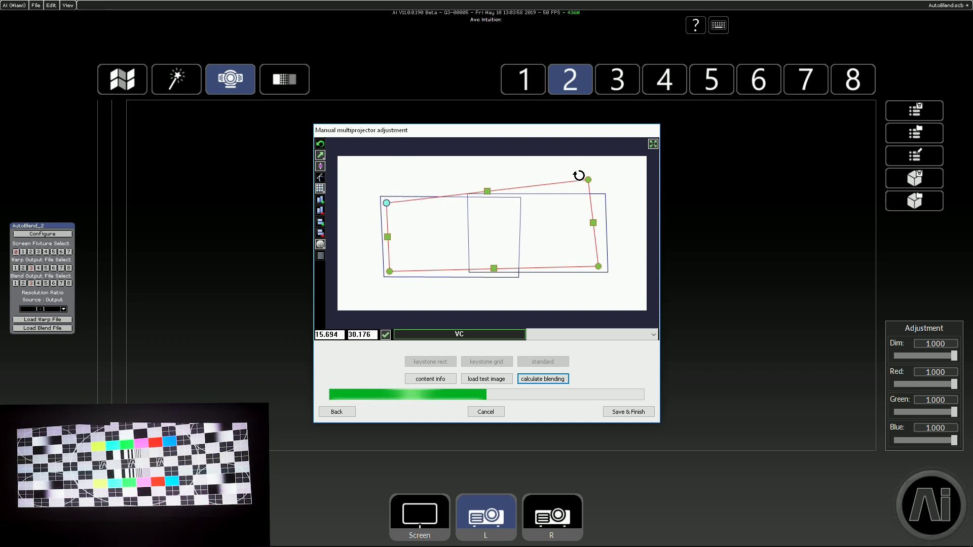
left_click_drag(588, 180, 599, 205)
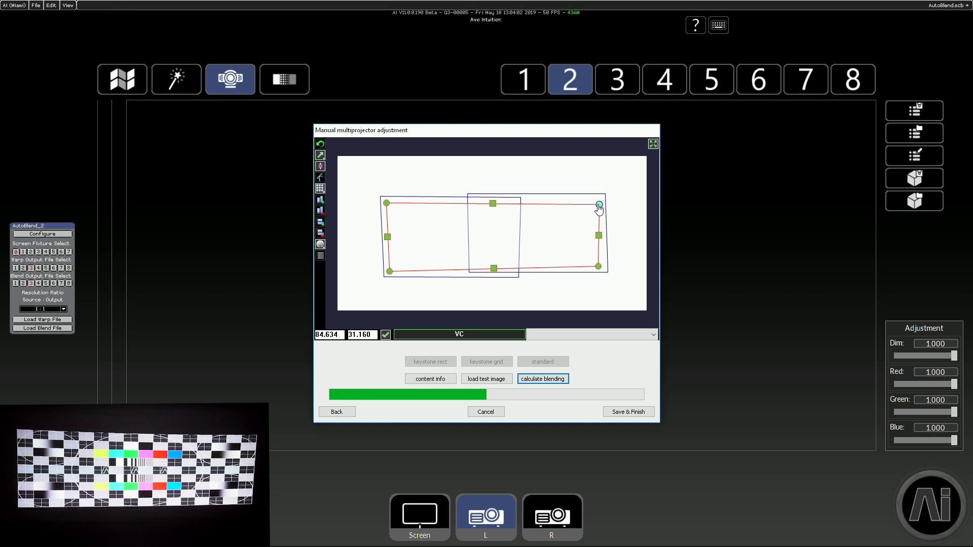
left_click_drag(599, 266, 596, 268)
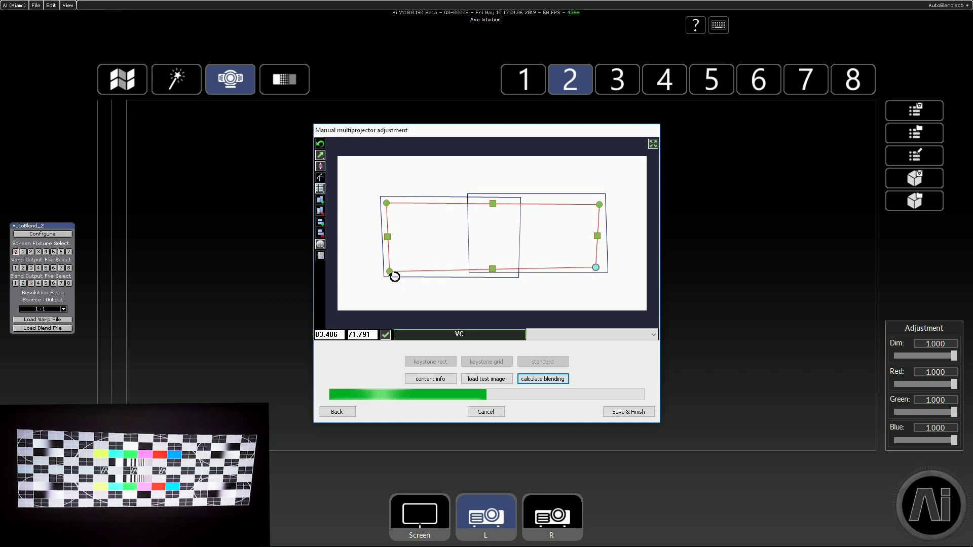
left_click_drag(389, 273, 390, 268)
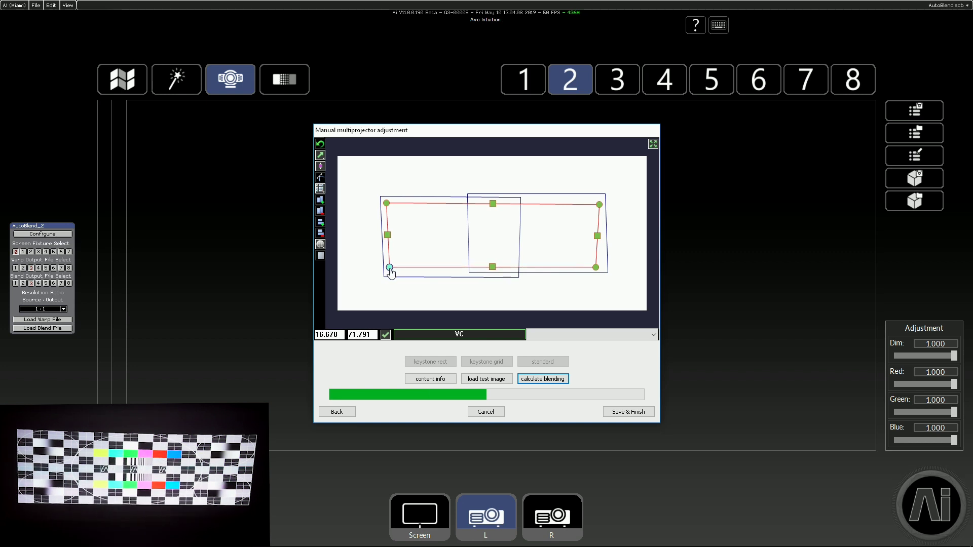
left_click_drag(386, 205, 388, 206)
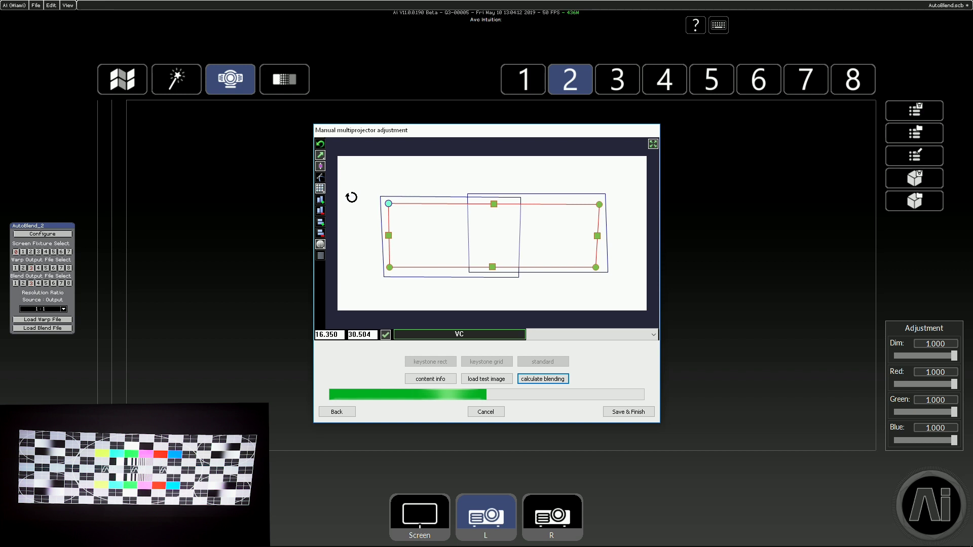
- Add a middle column of VC warp points and fine-tune the top-right point's position
left_click(320, 199)
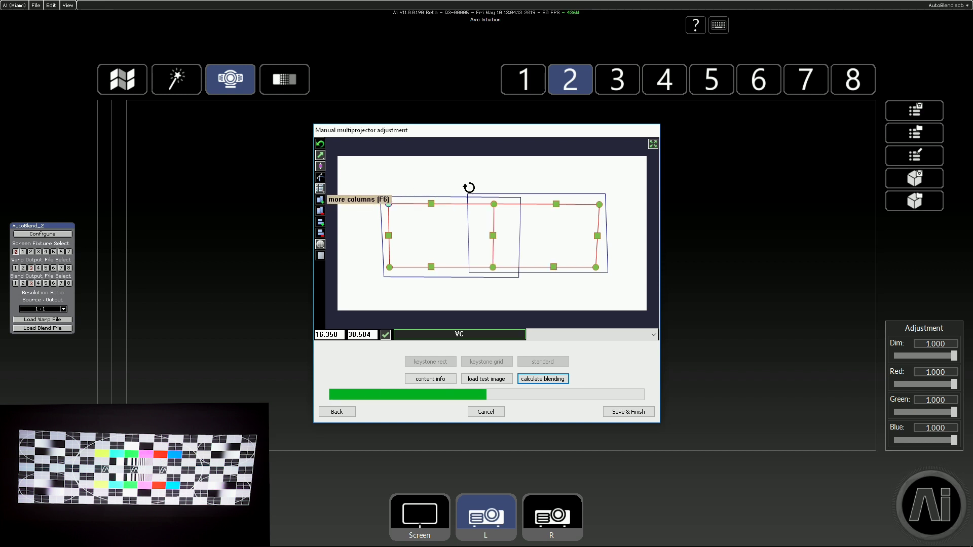
left_click(494, 204)
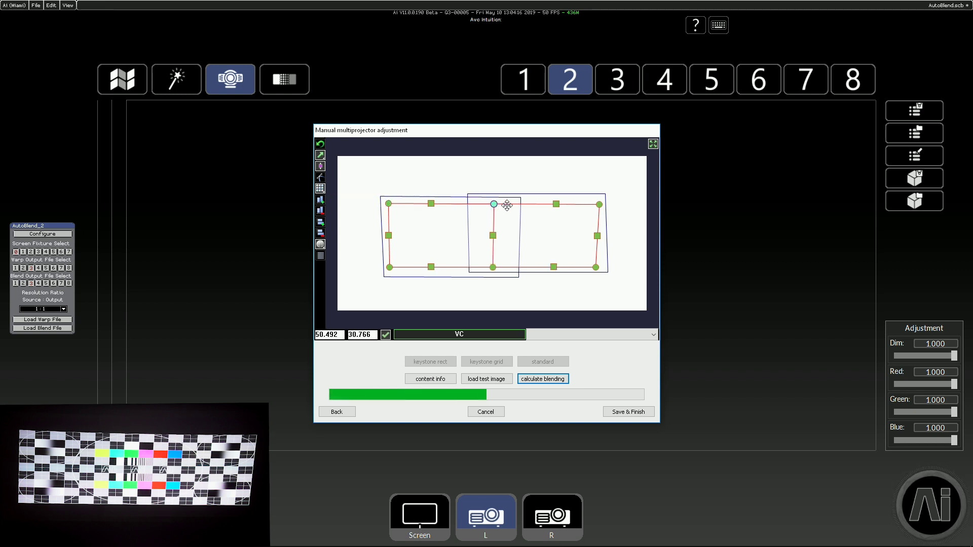
left_click(600, 205)
left_click_drag(587, 226, 580, 259)
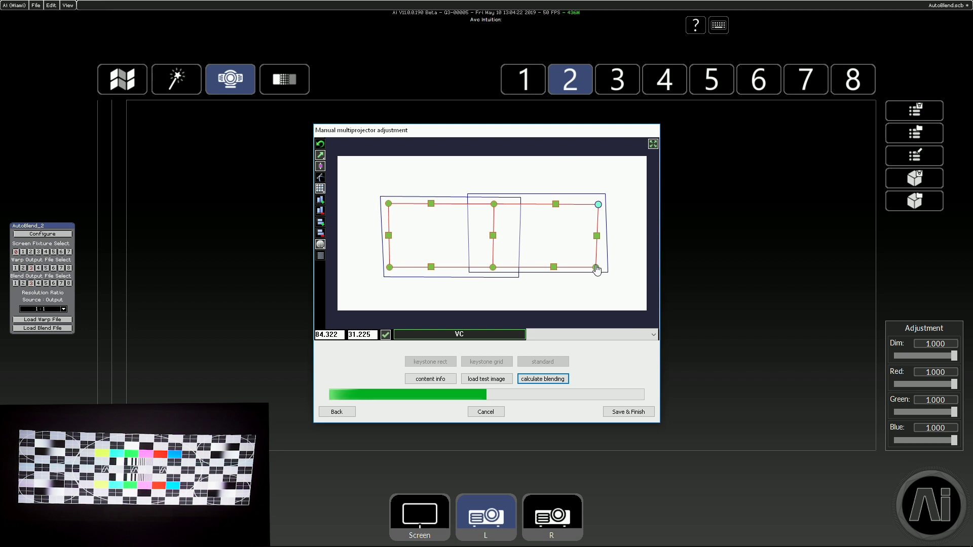
left_click(596, 267)
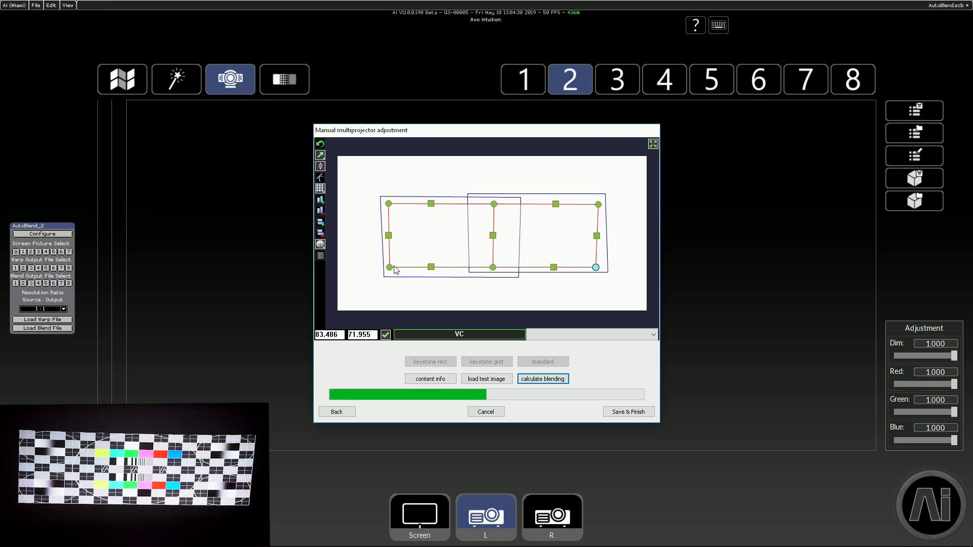
- Apply the manual adjustment and save the calibration over the existing settings.sps
left_click(639, 414)
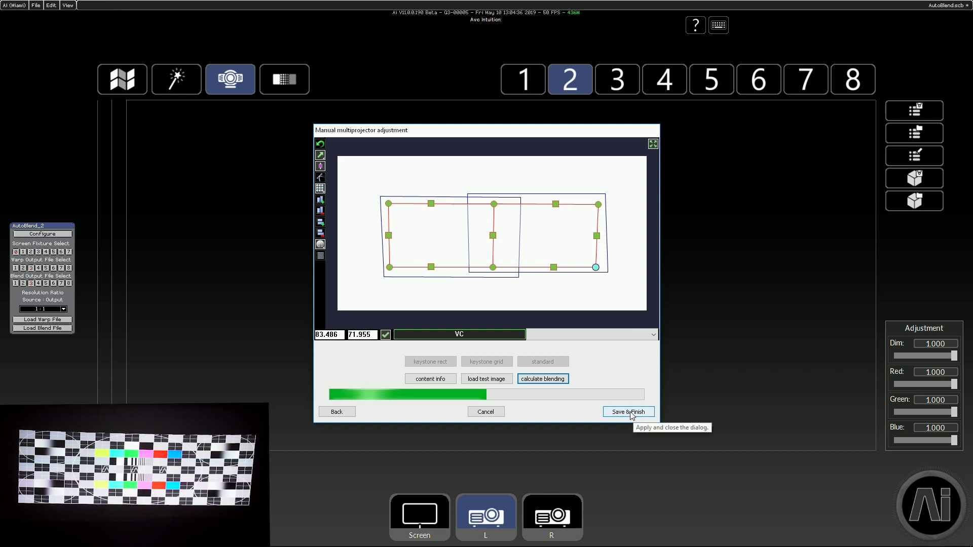
left_click(632, 414)
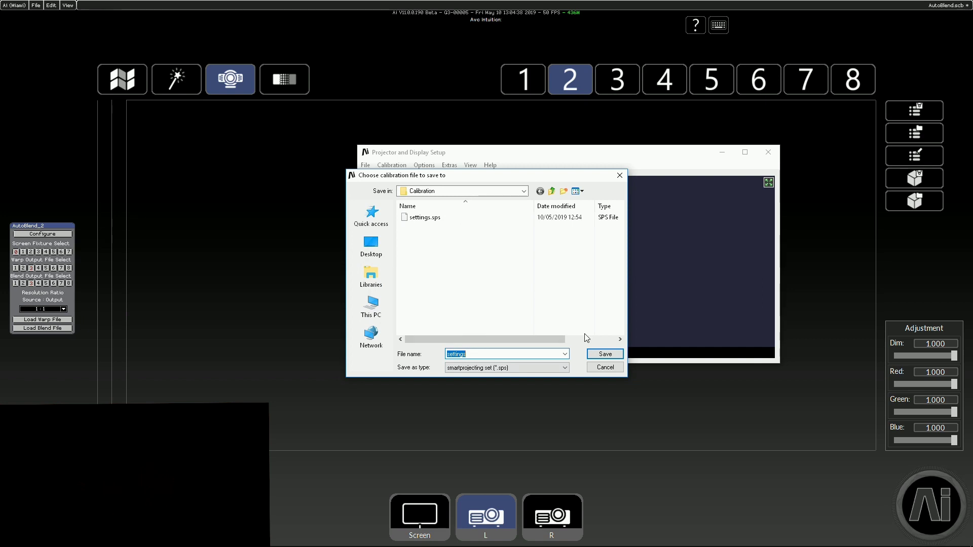
left_click(600, 353)
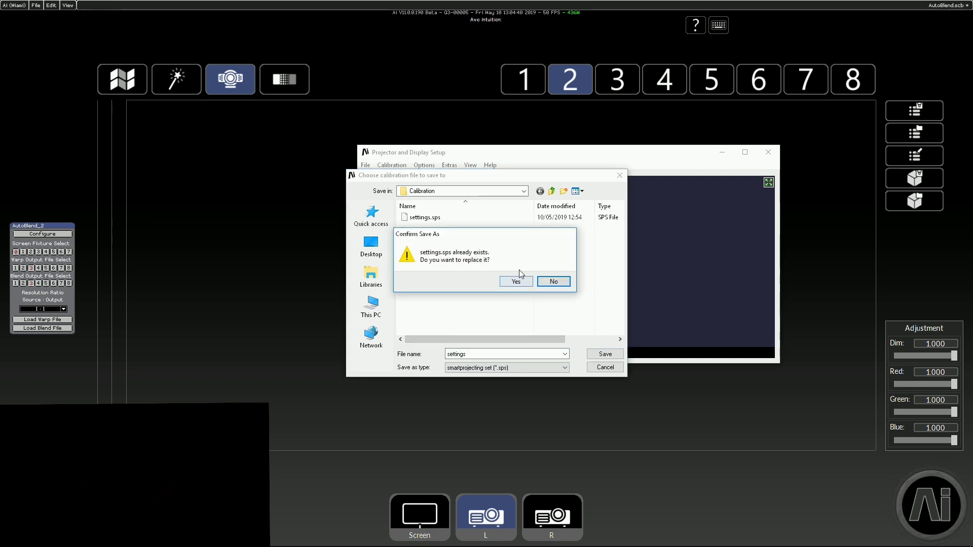
left_click(519, 280)
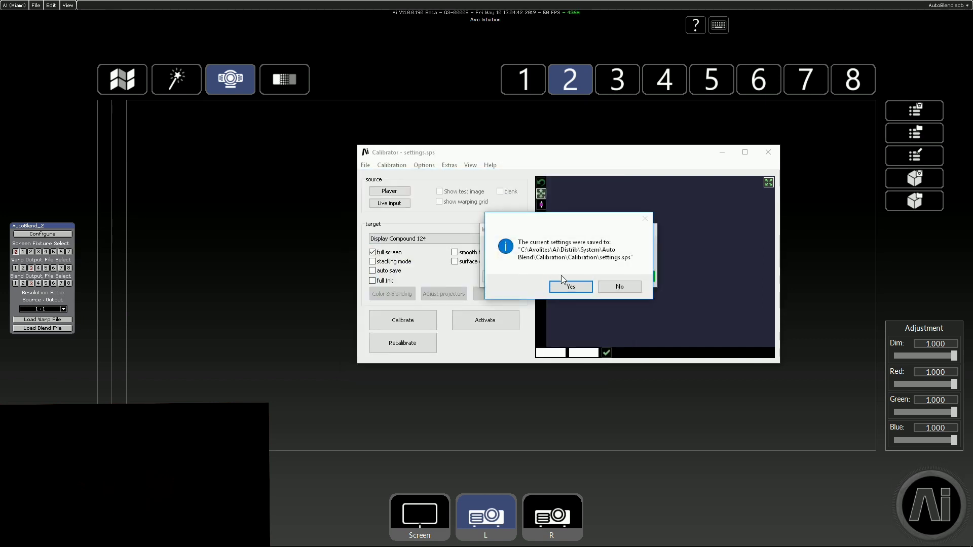
left_click(566, 288)
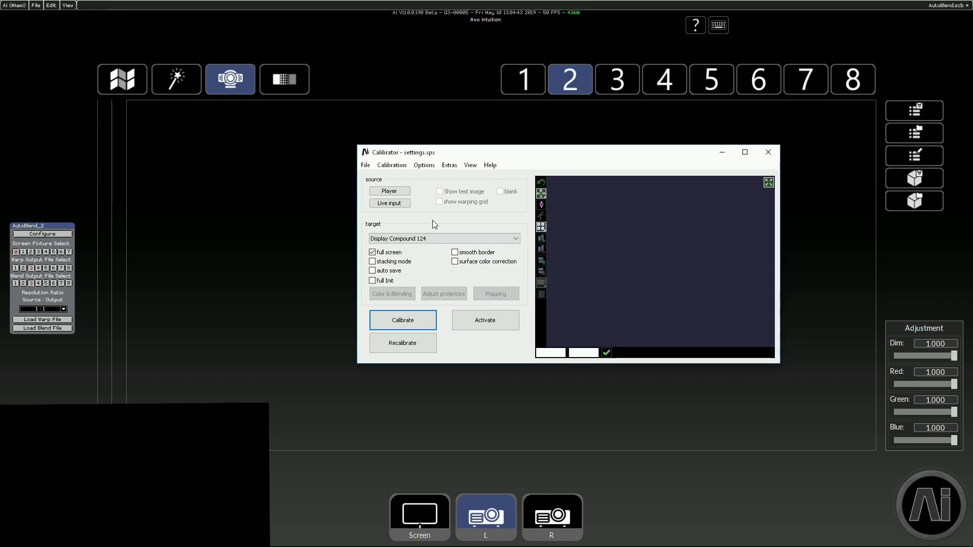
- Save the project as settings.sps, export it as Auto_Blend_Output, and close the Calibrator
left_click(365, 165)
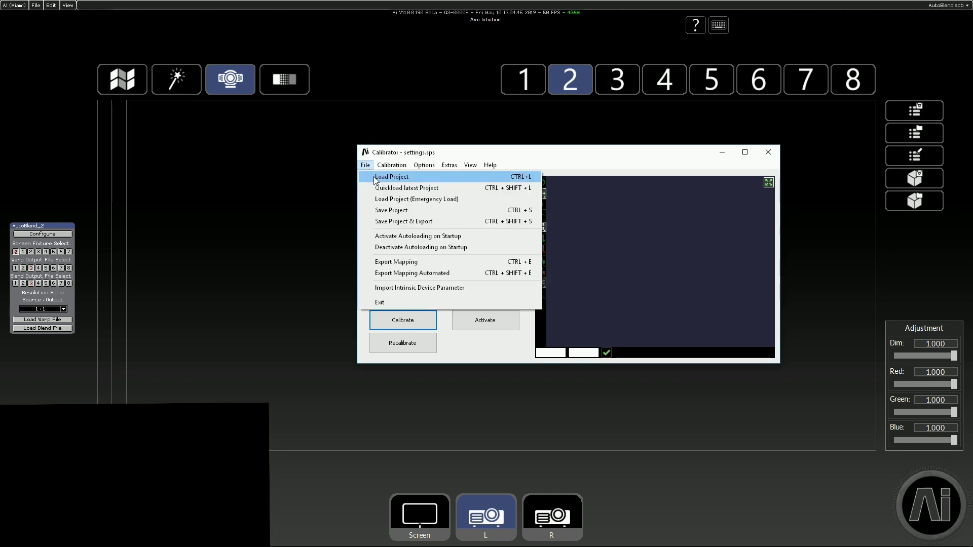
left_click(409, 221)
left_click(687, 336)
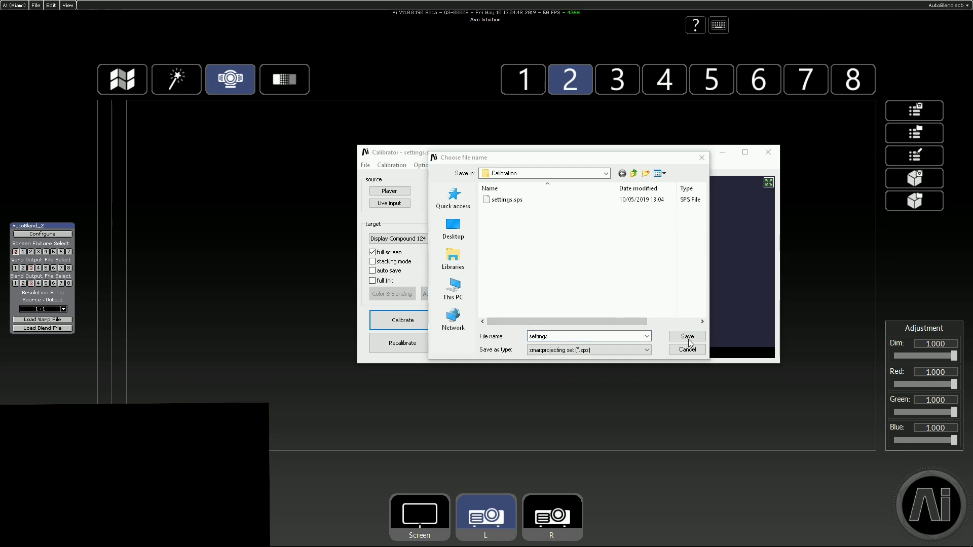
left_click(515, 282)
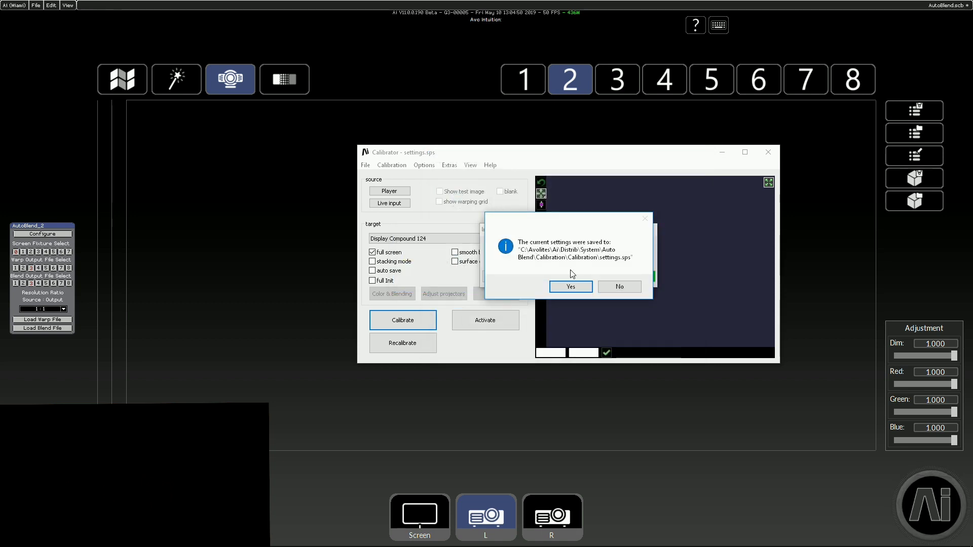
left_click(570, 287)
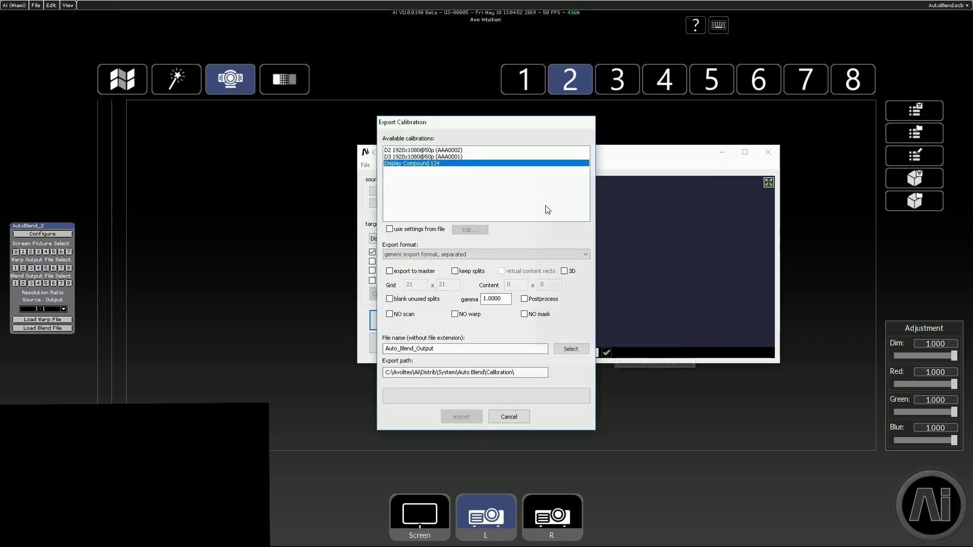
left_click(474, 419)
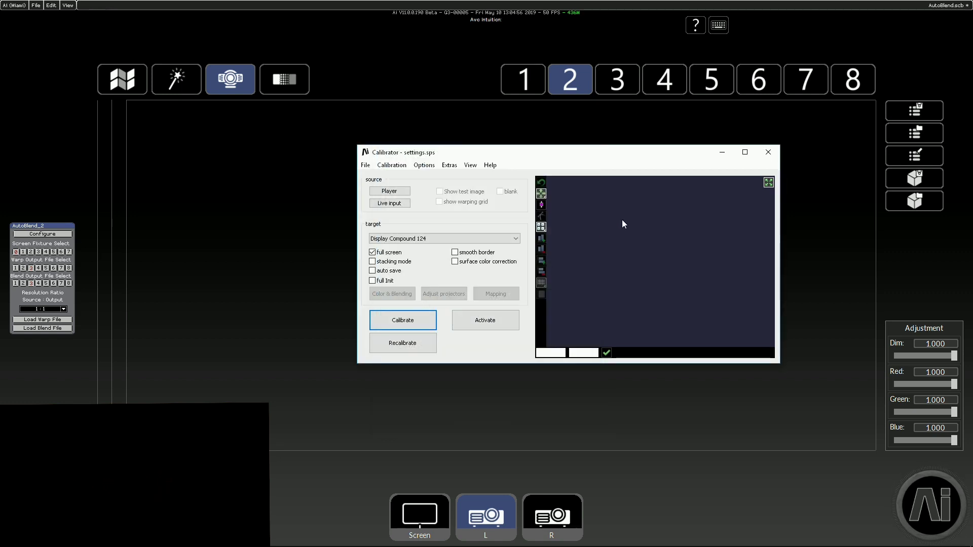
left_click(768, 154)
left_click(569, 283)
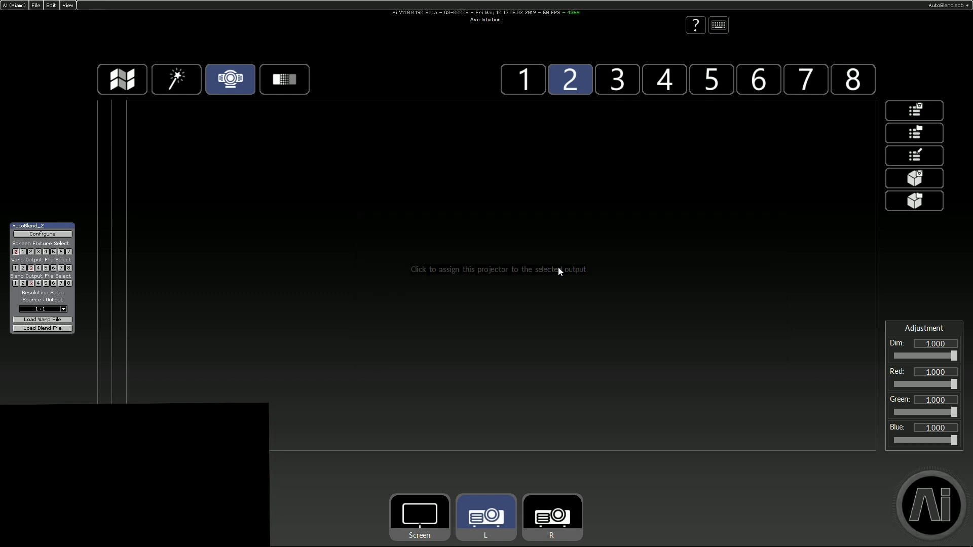
- Route projector L to output 2 and projector R to output 3, then go to the Perform page
left_click(487, 273)
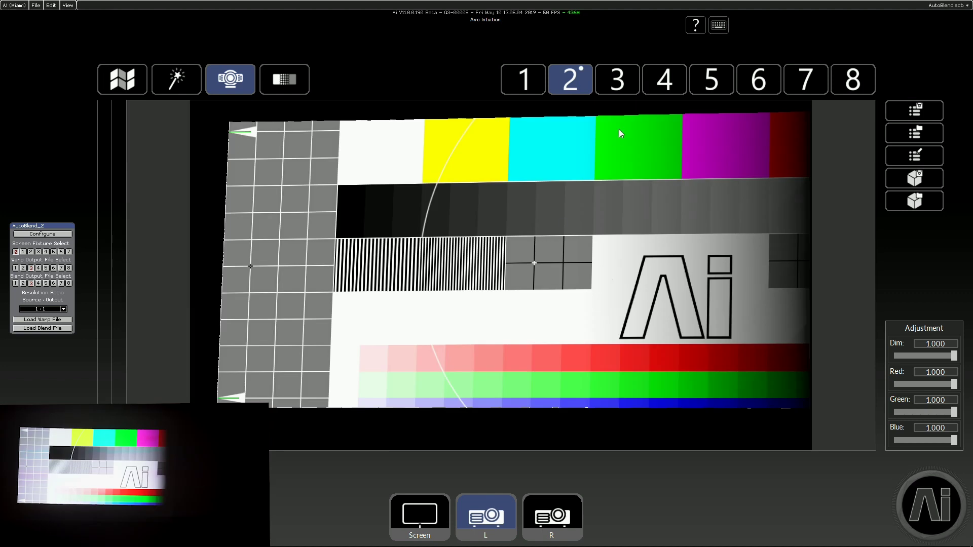
left_click(544, 504)
left_click(616, 81)
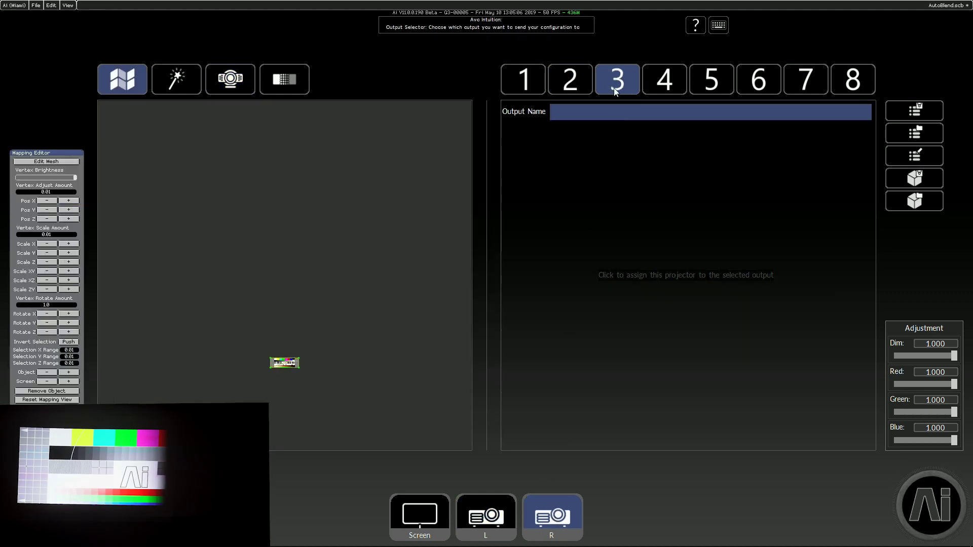
left_click(558, 206)
left_click(230, 79)
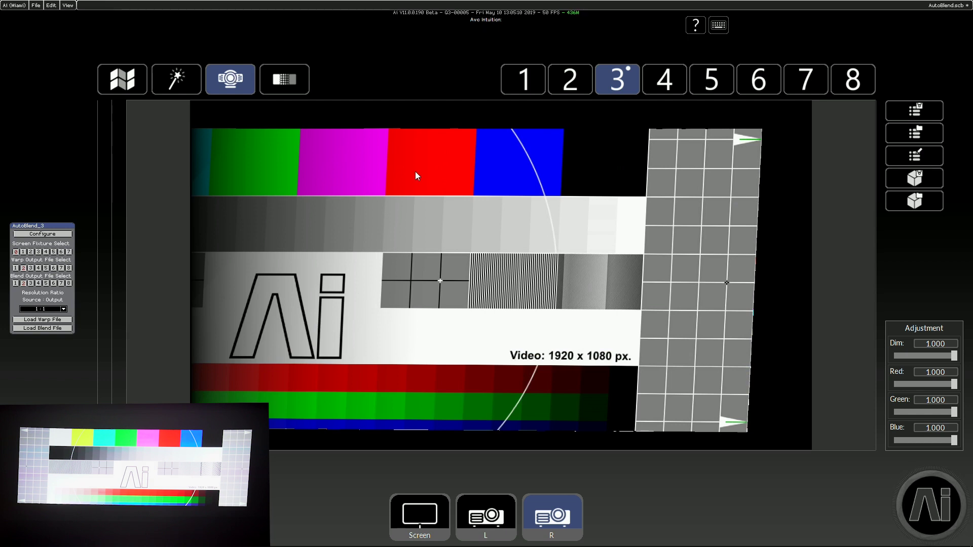
left_click(923, 493)
left_click(905, 439)
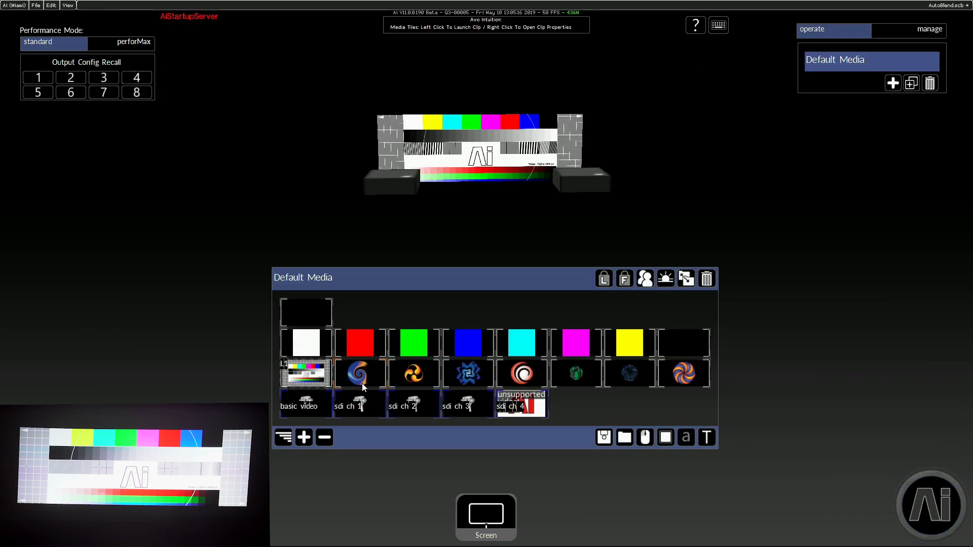
- Select the Screen fixture and launch the Default Media spiral clip on layer 1
left_click(481, 512)
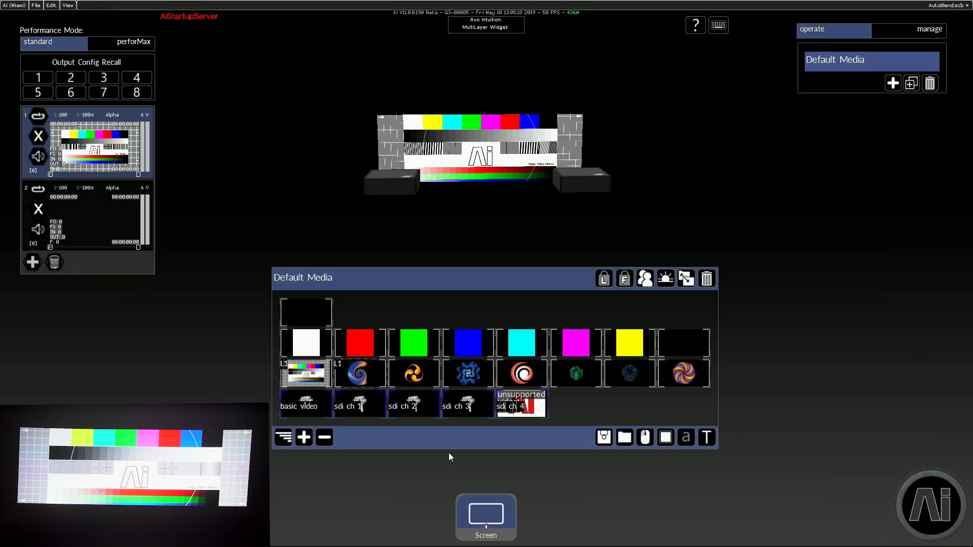
left_click(376, 372)
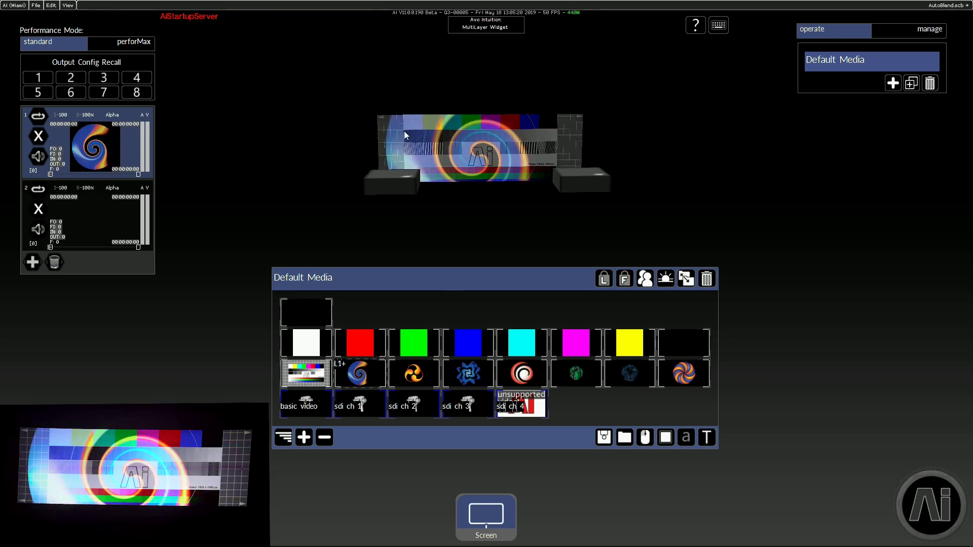